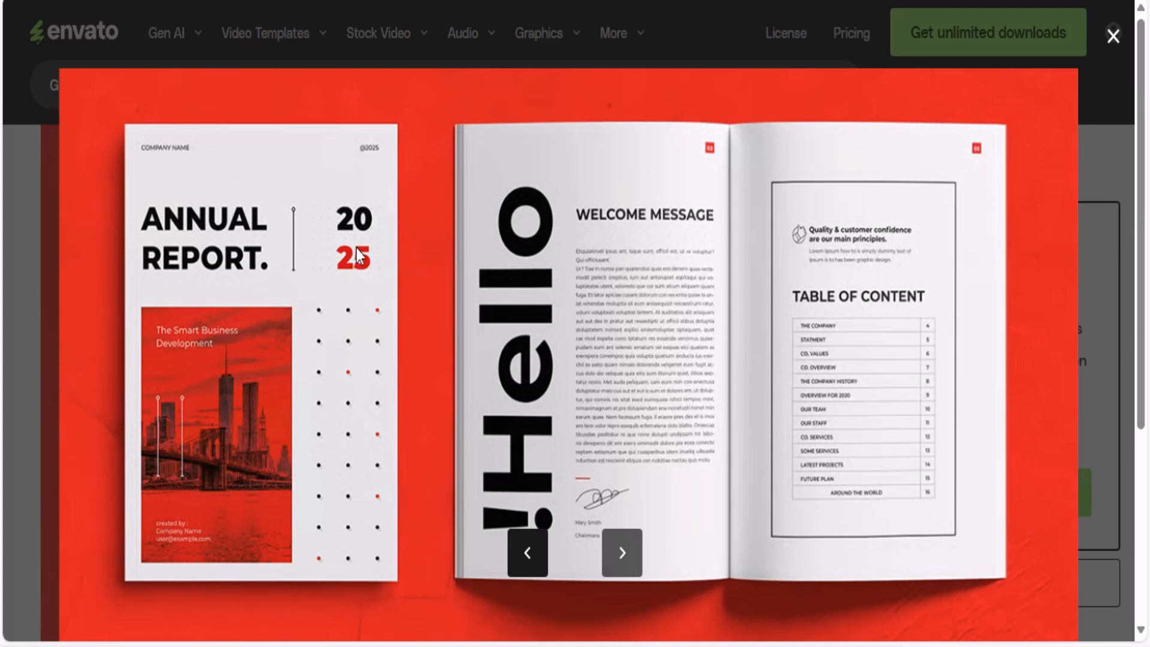
Browse through the preview images of the red and white 2025 annual report template.
click(623, 556)
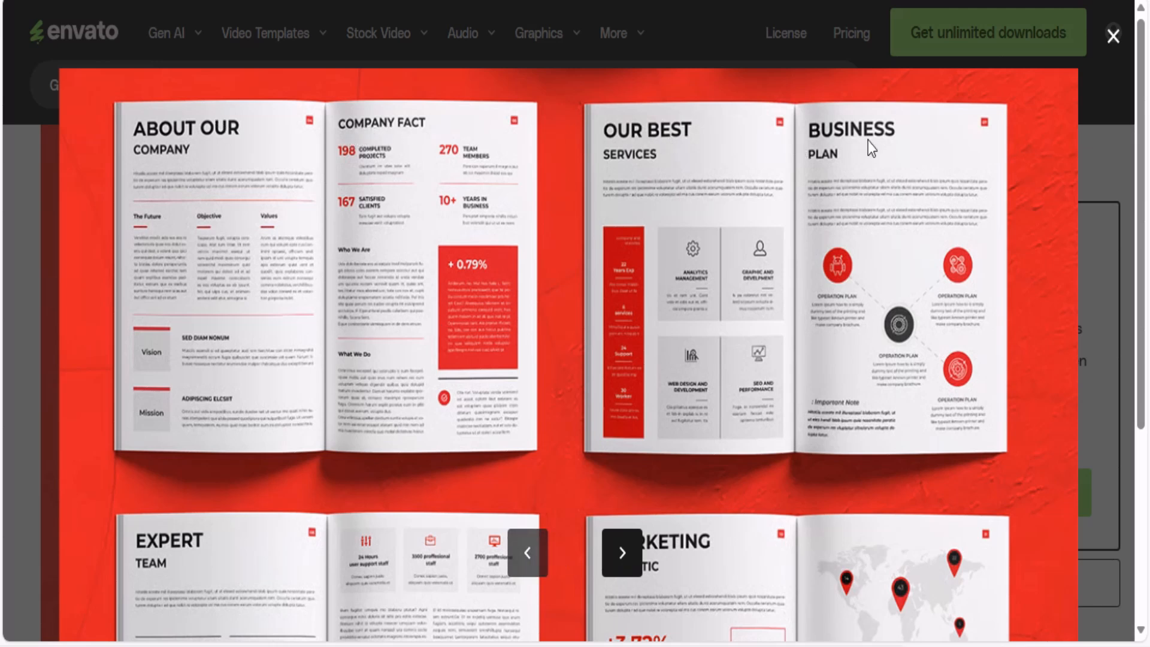
click(621, 559)
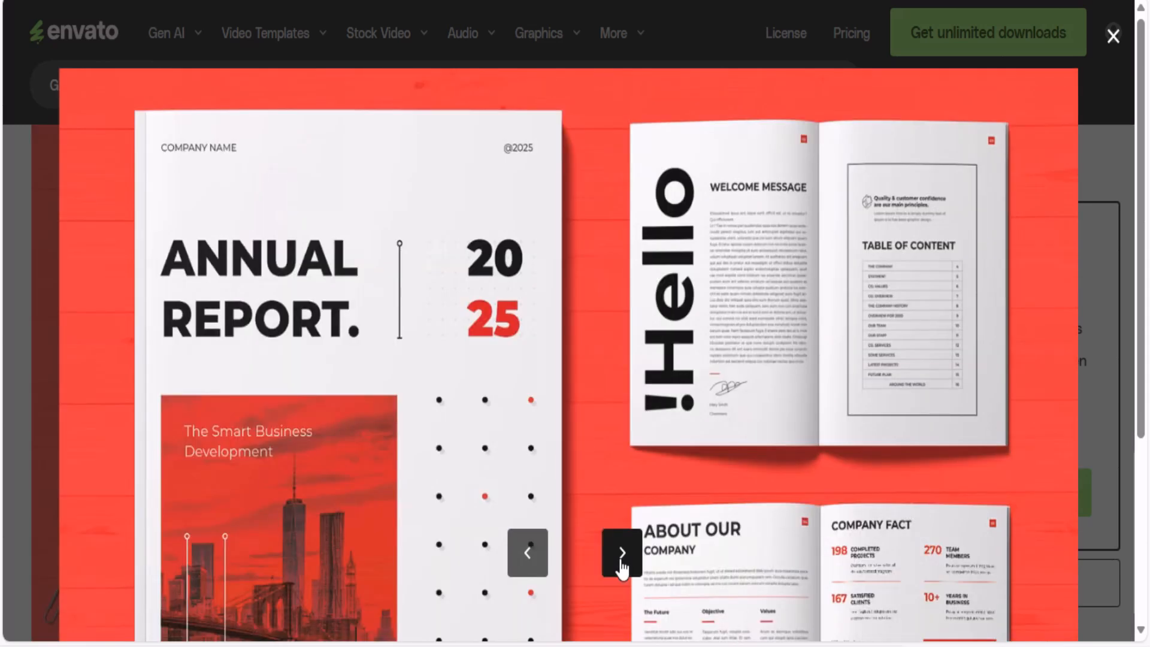
click(623, 554)
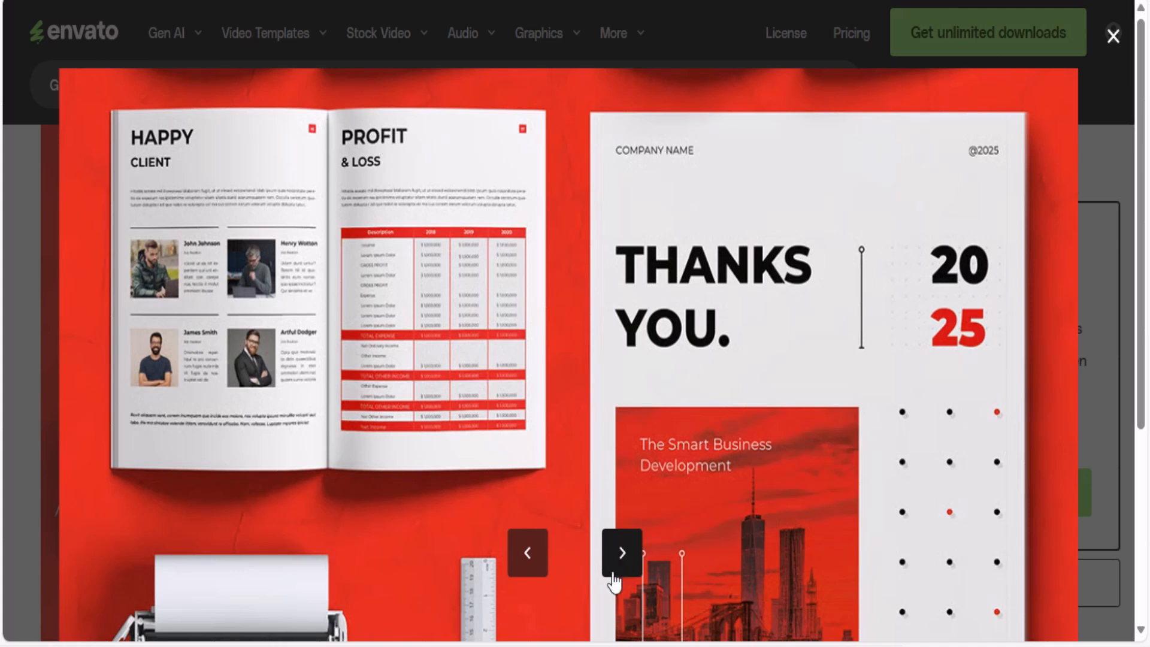
click(621, 552)
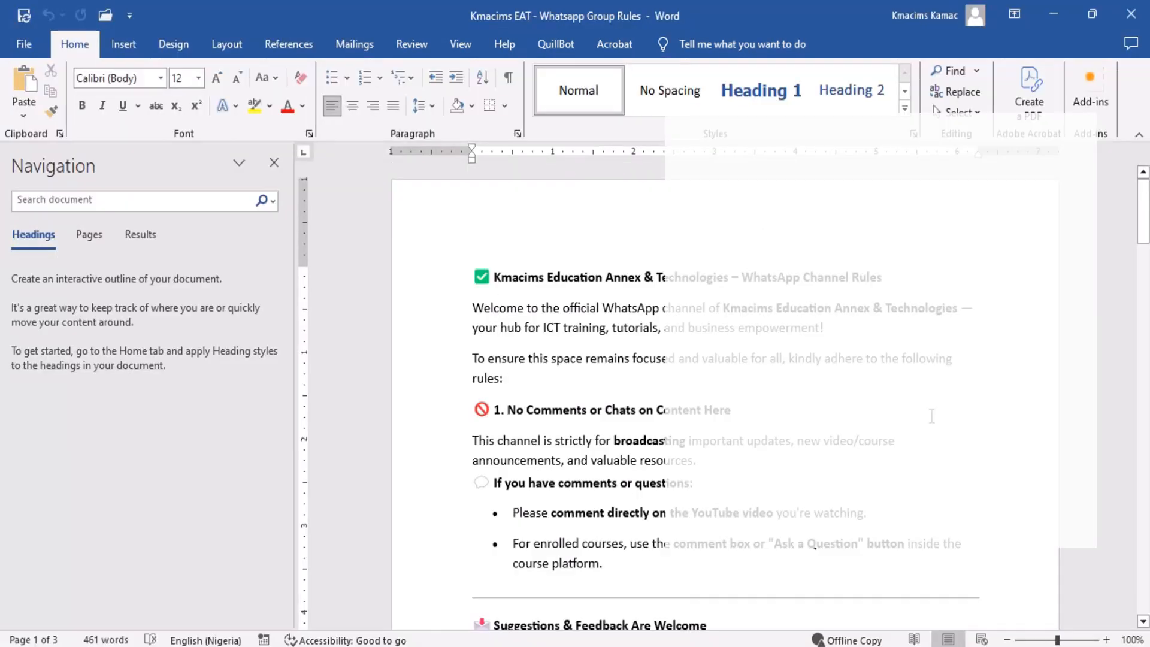
In the Word document with the WhatsApp channel rules, enter "Kmacims EAT" as the page header.
double_click(658, 218)
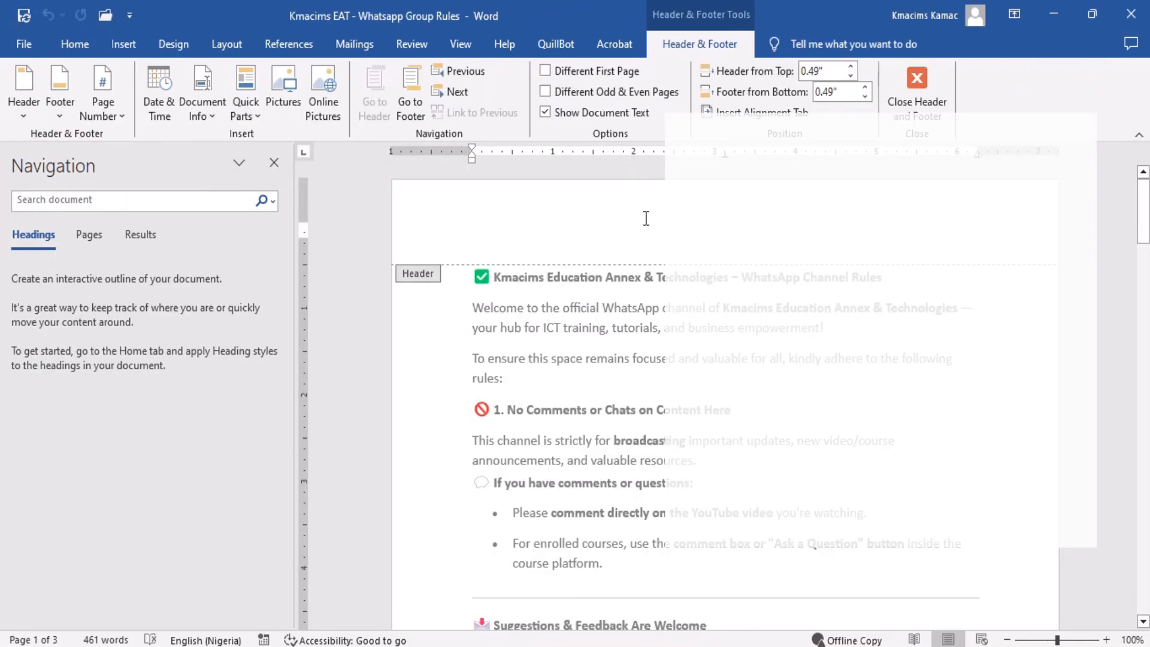
text(Kmaci)
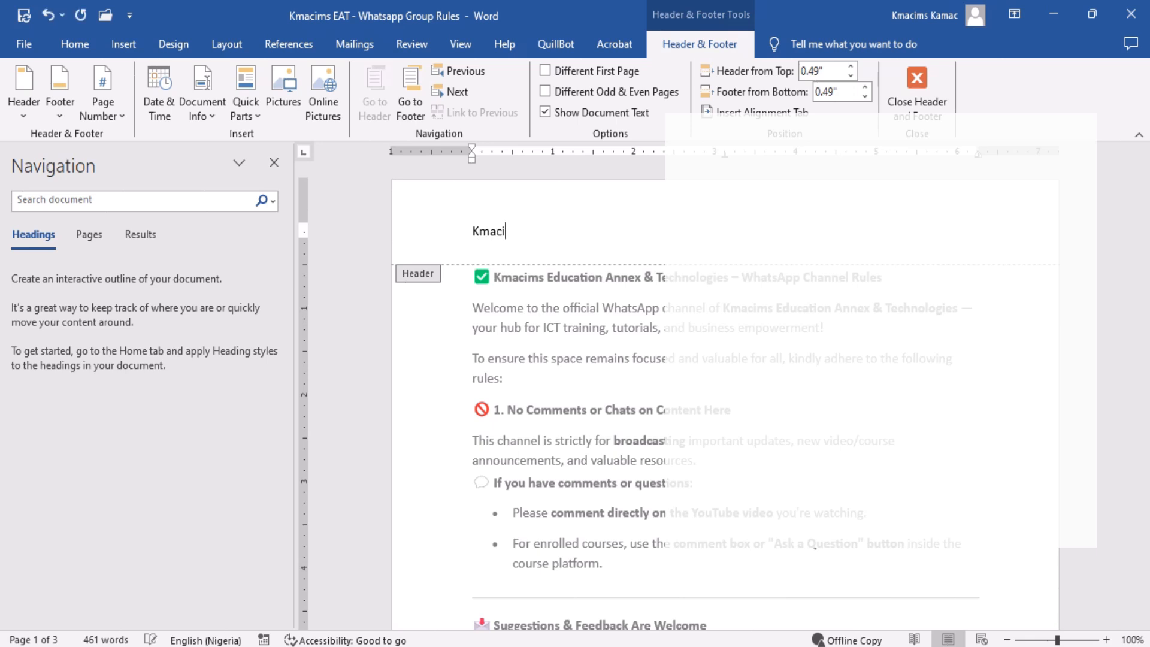
text(ms EAT)
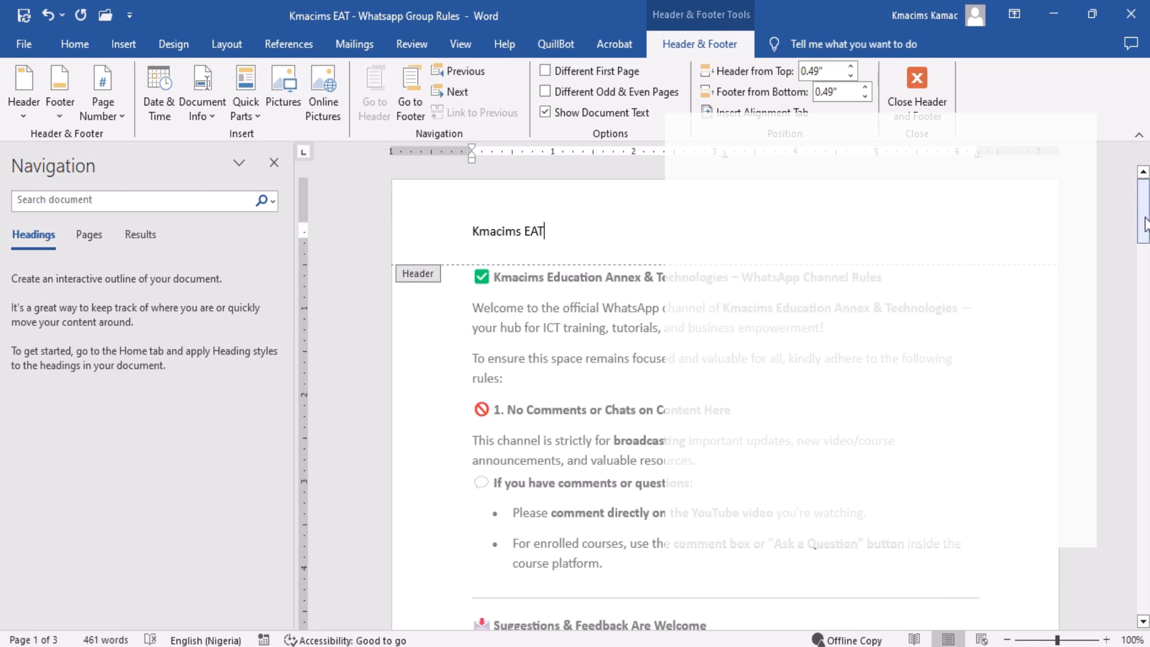
Enter "KEAT" as the page footer and return to the document body.
drag(1144, 225, 1143, 347)
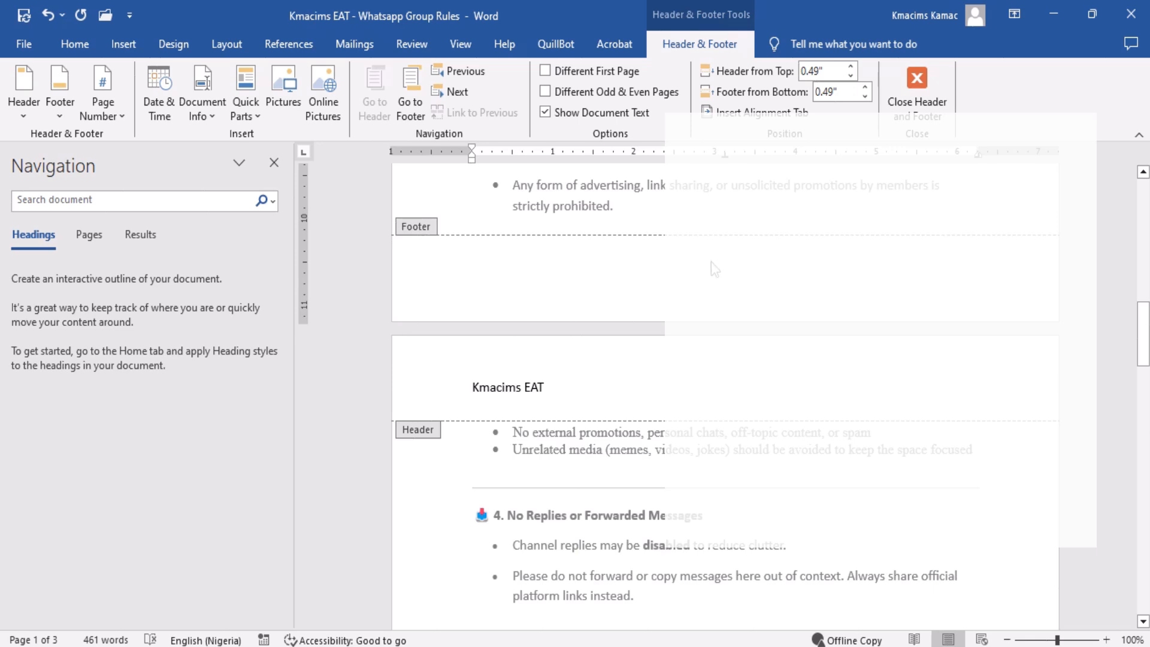
click(650, 287)
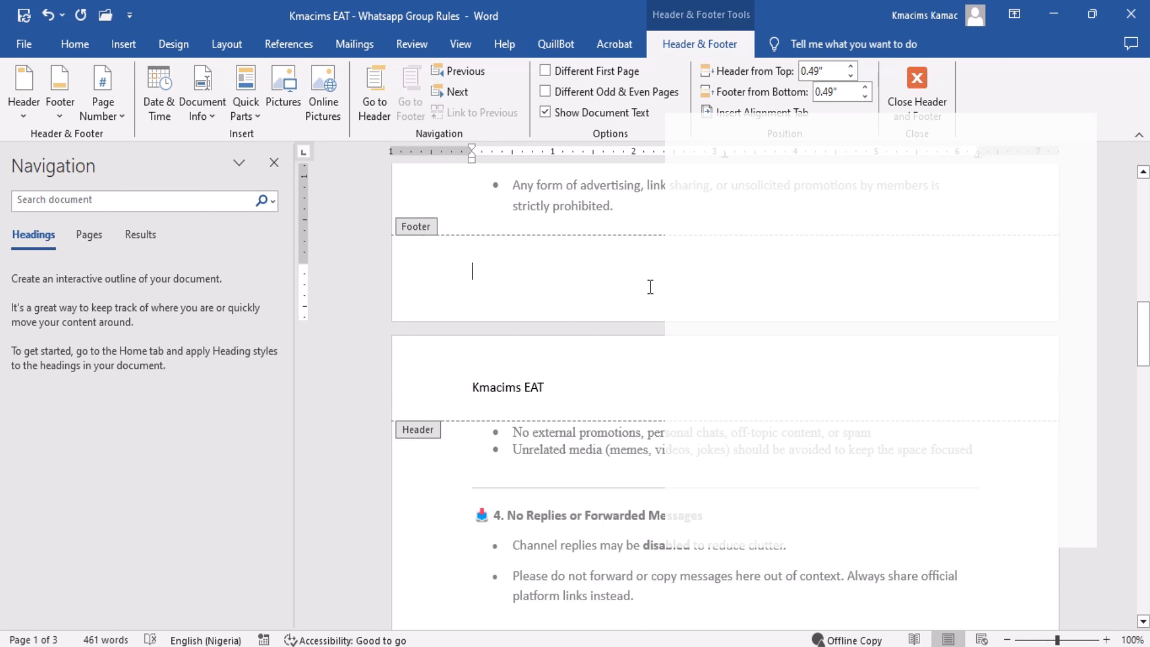
text(L)
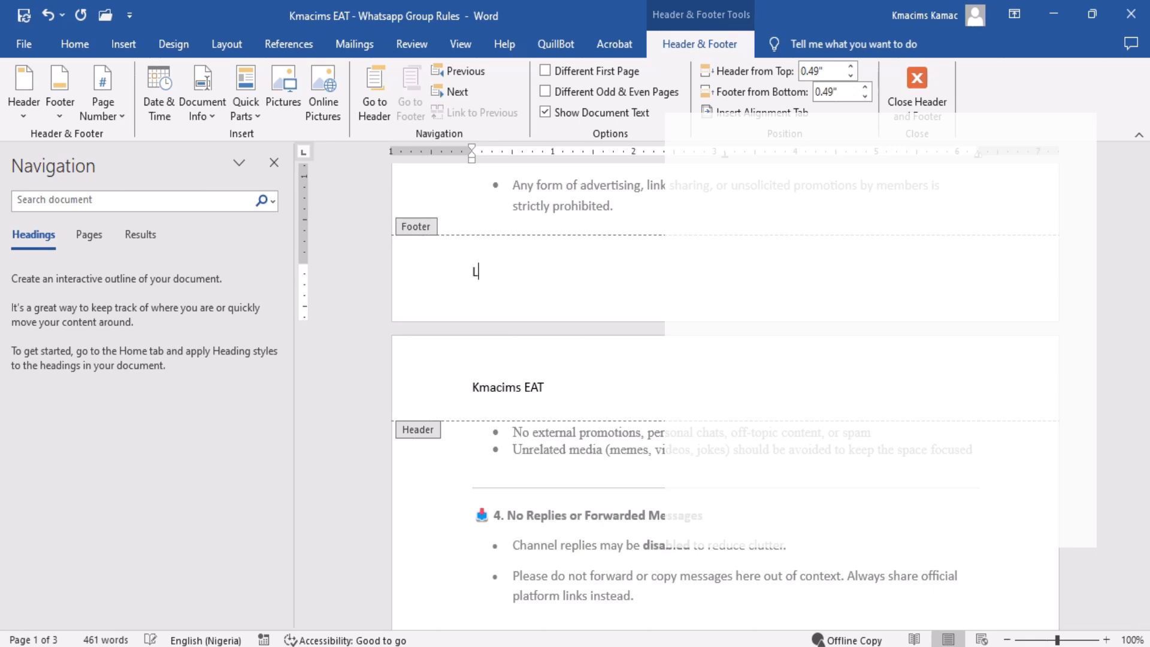
key(BackSpace)
text(KEAT)
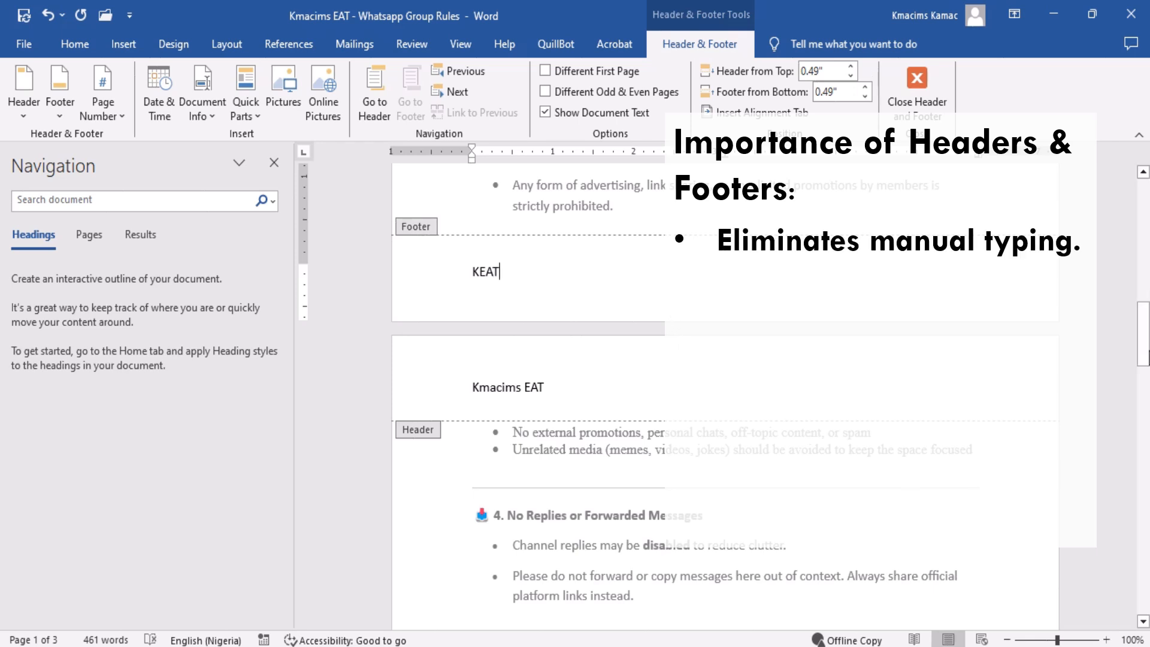
double_click(902, 208)
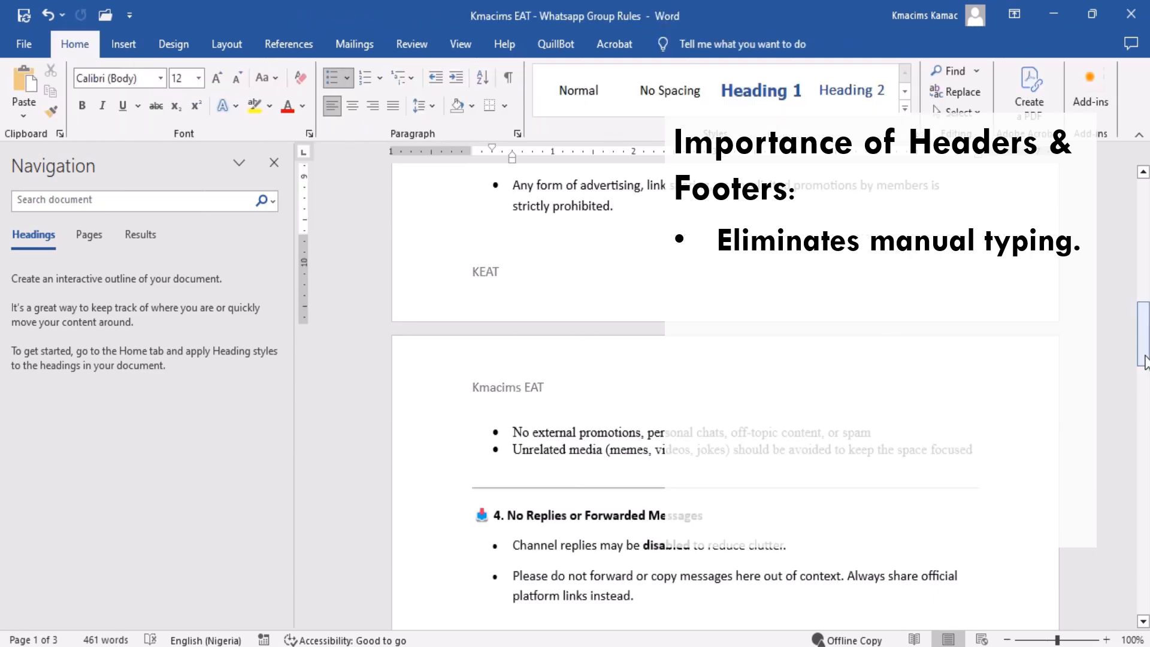
Replace the footer text on the first page with "1" and return to the document body.
drag(1144, 363, 1144, 333)
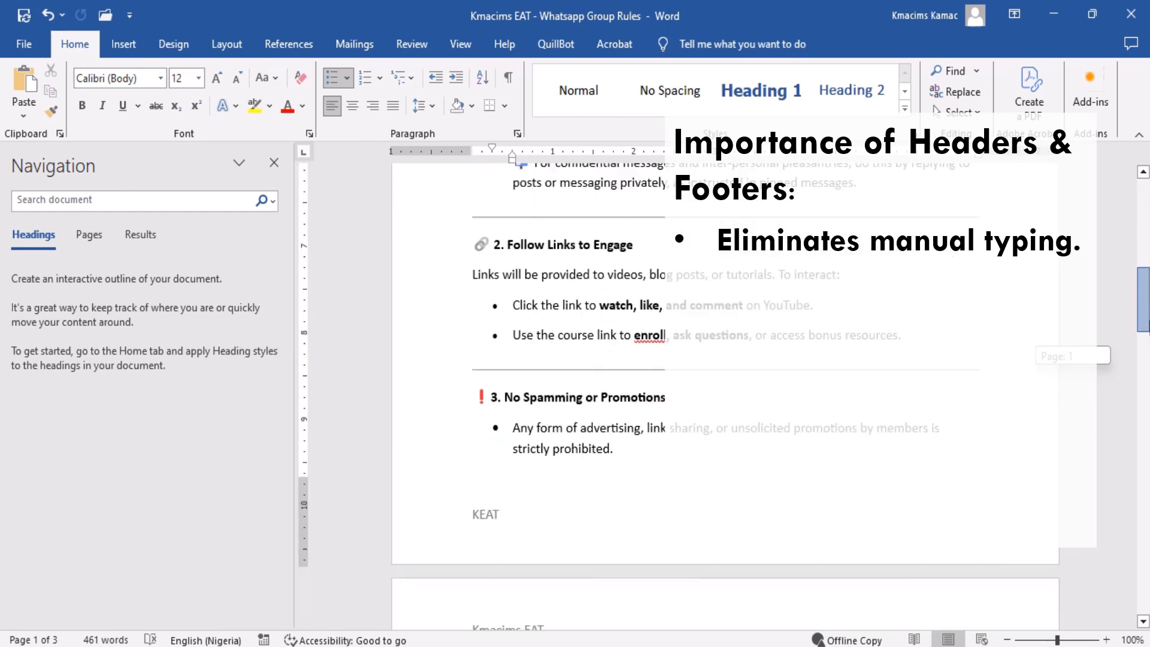
double_click(515, 520)
key(Delete)
key(Delete)
key(Delete)
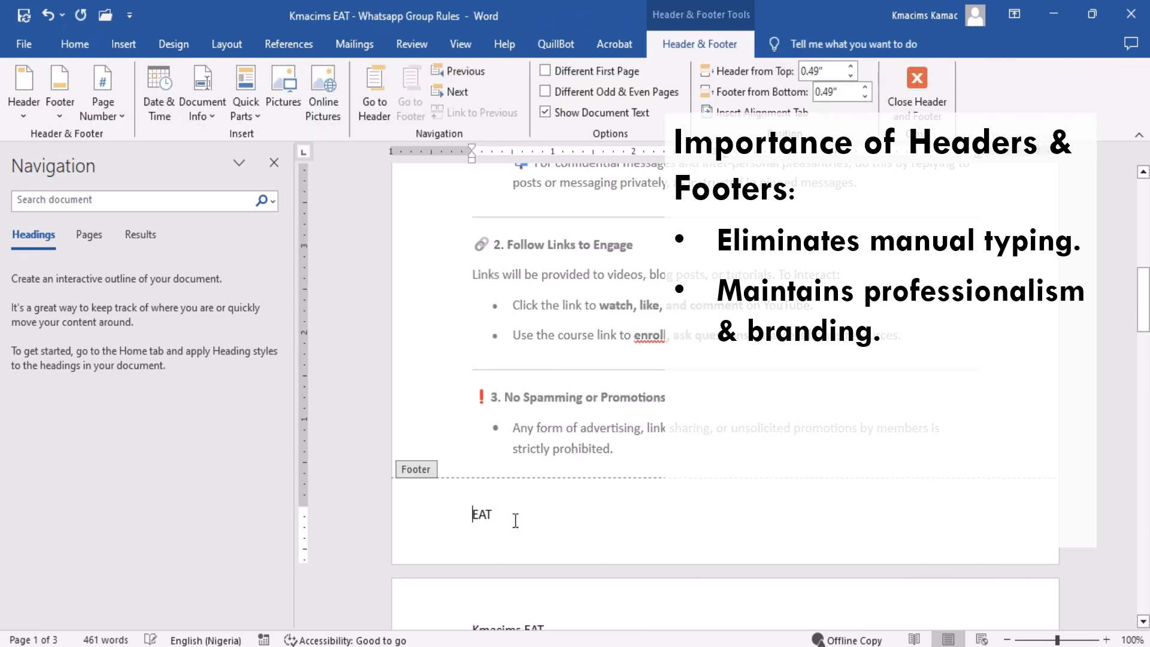
key(Delete)
text(1)
double_click(719, 350)
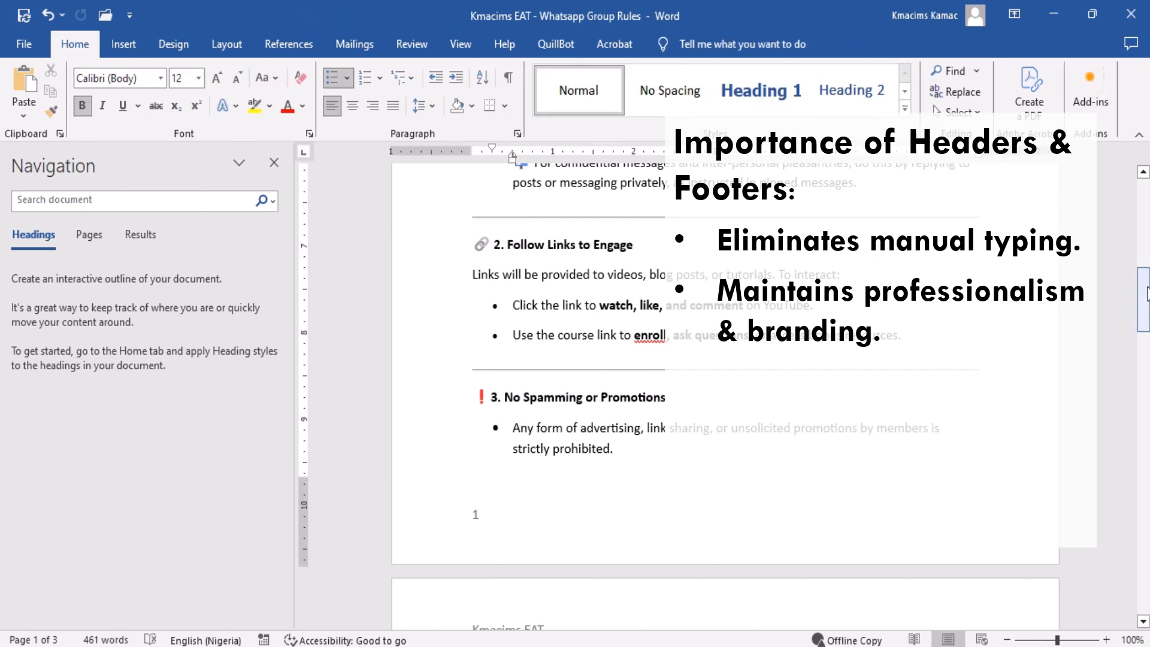
Replace the header text on the first page with "Confidential" and return to the document body.
drag(1146, 293, 1145, 209)
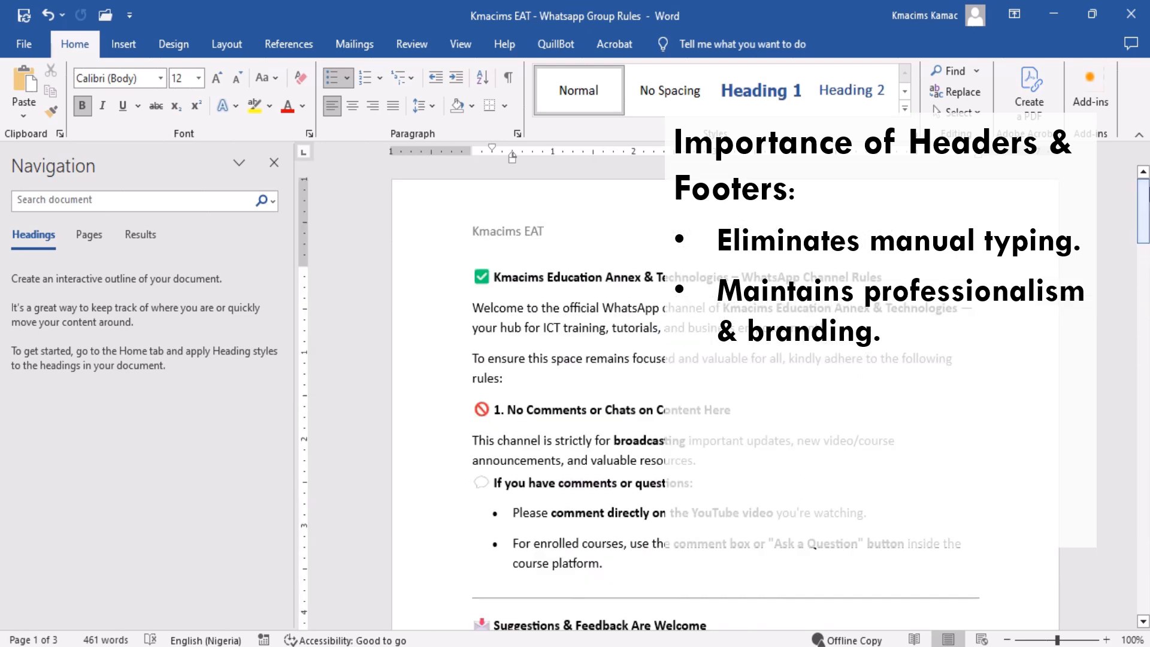
double_click(509, 233)
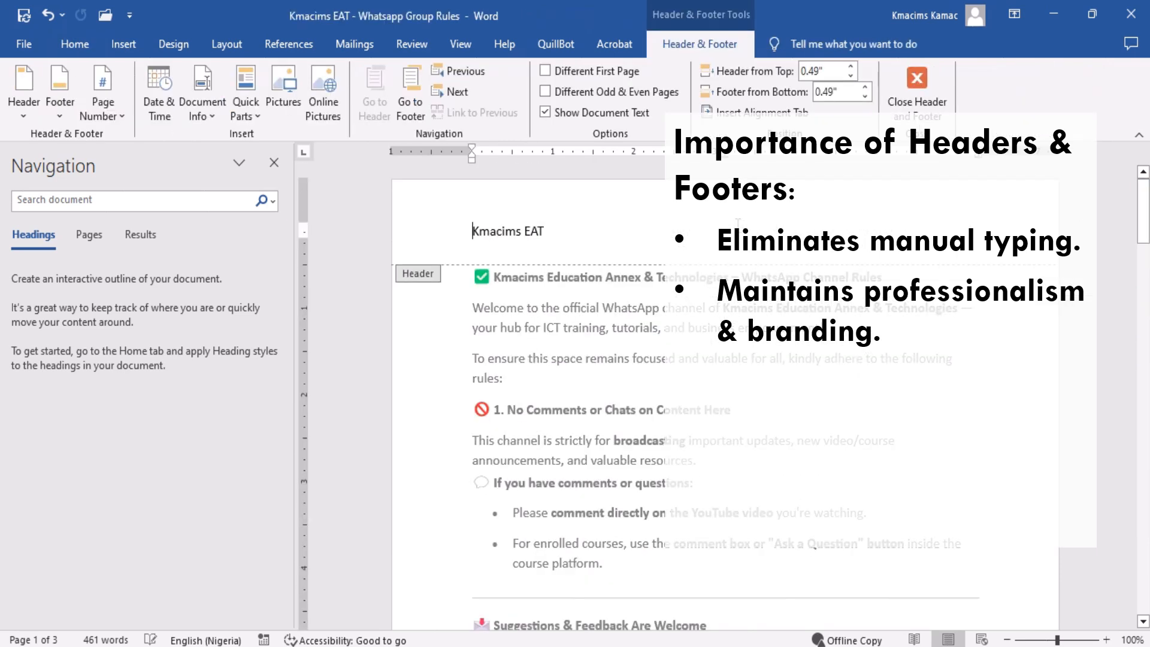
double_click(509, 233)
triple_click(509, 231)
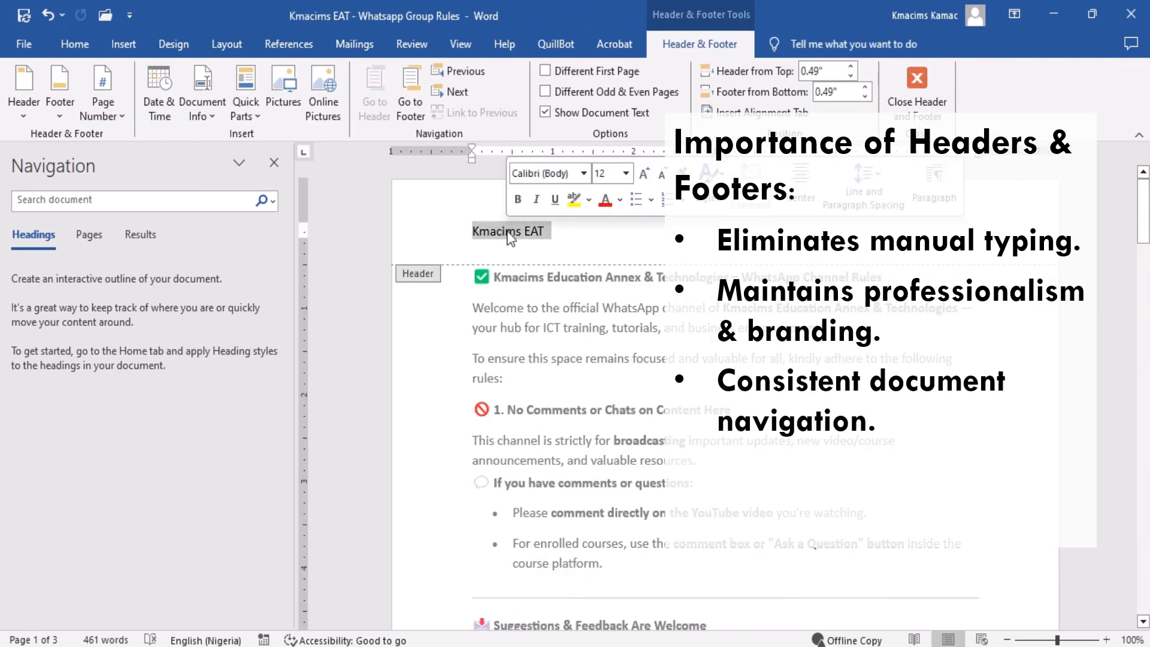
text(Confiden)
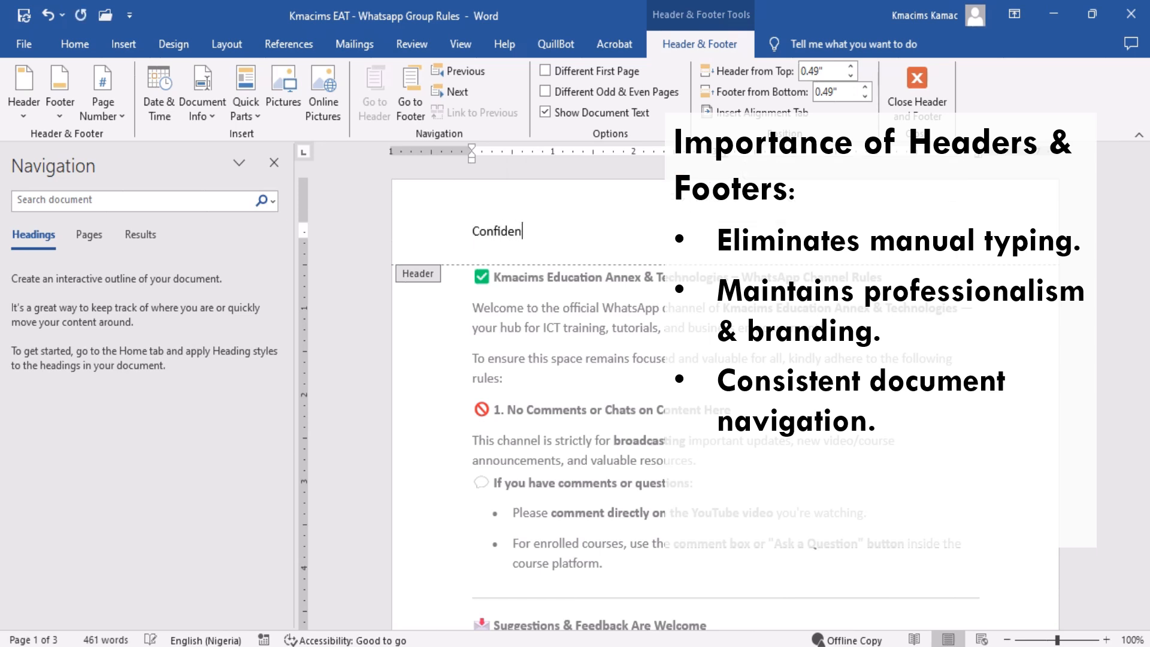
text(tial)
double_click(717, 350)
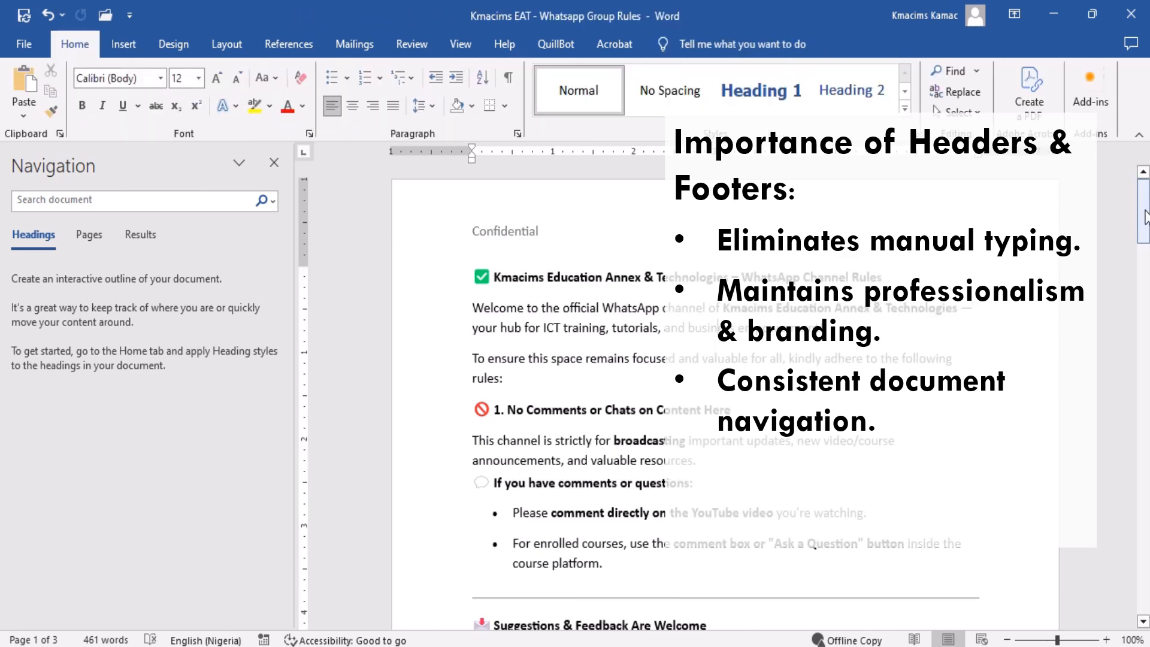
Insert automatic page numbers at the bottom of the pages in the Plain Number 3 style and leave the footer.
drag(1145, 217, 1144, 484)
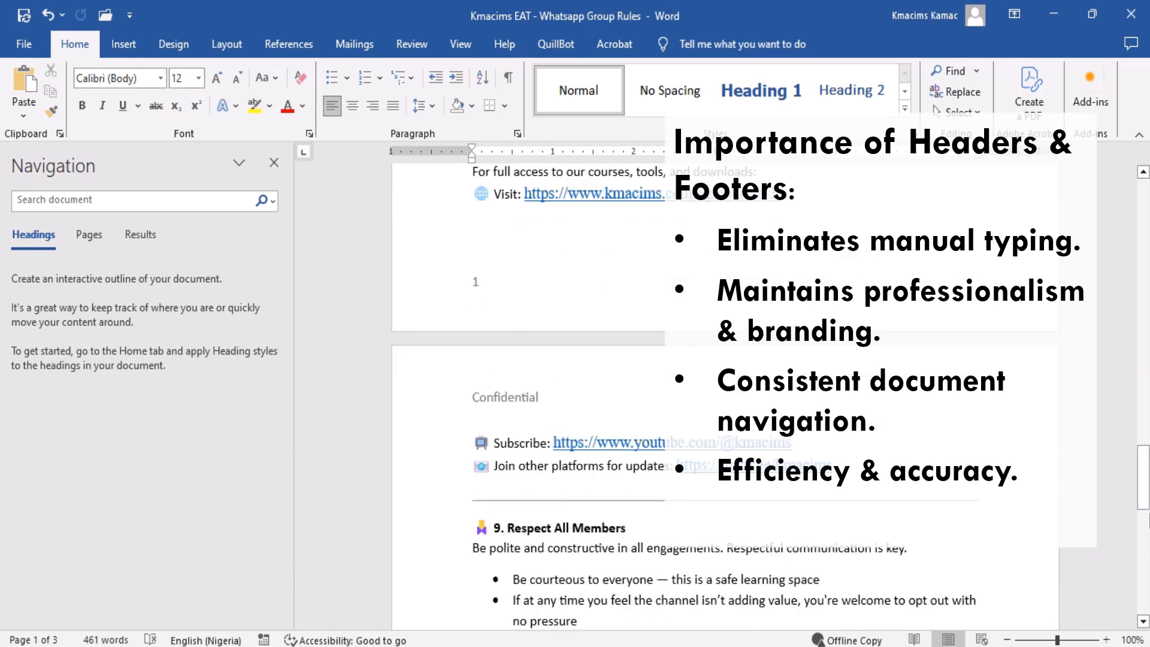
drag(1145, 317, 1144, 187)
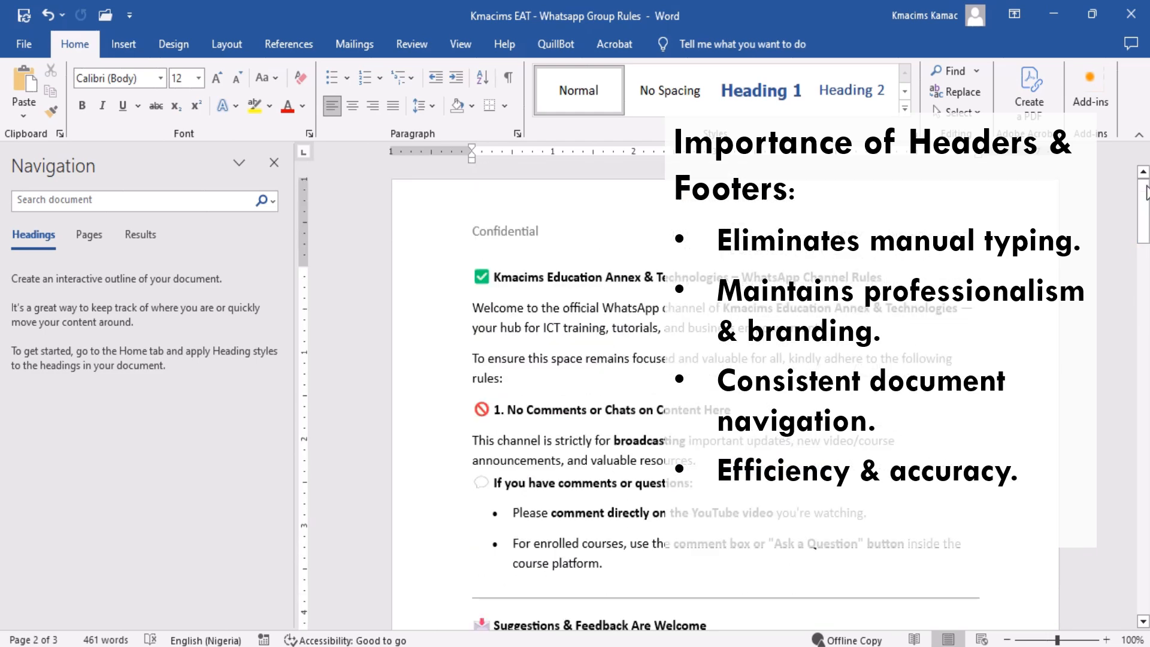
double_click(692, 233)
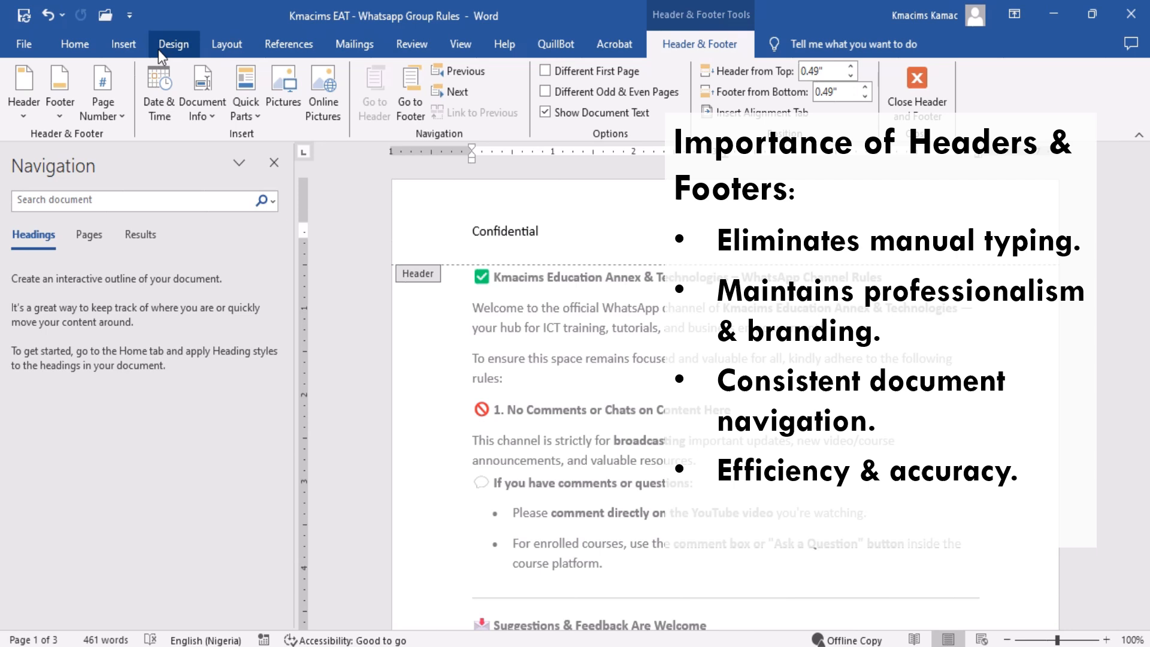
click(126, 47)
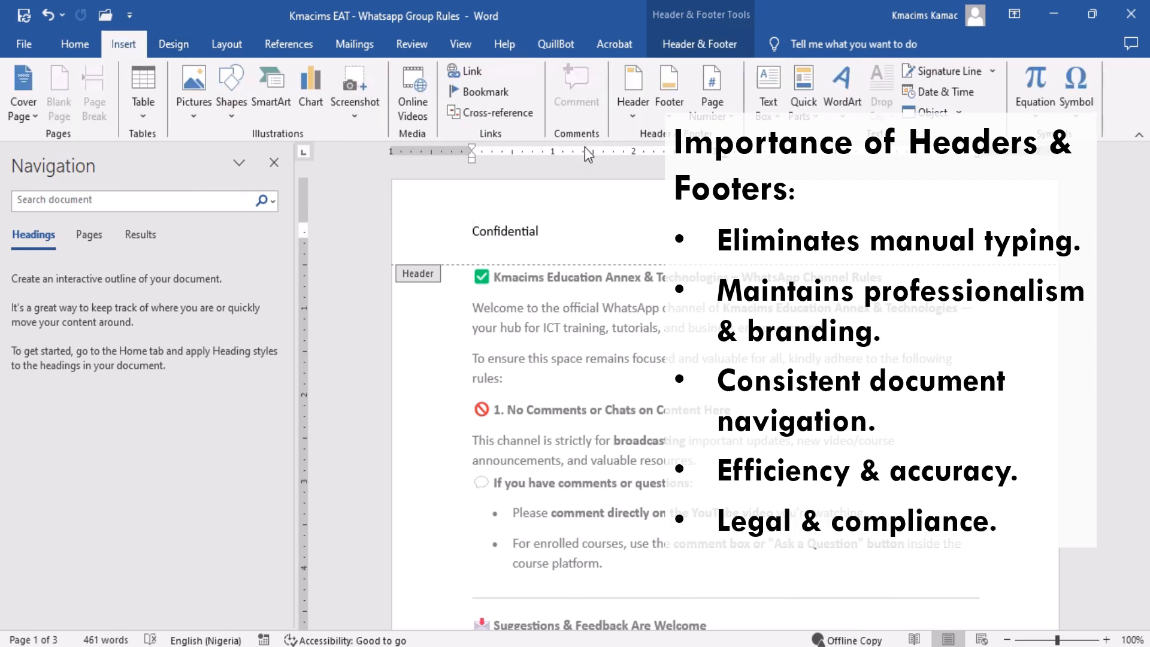
click(712, 111)
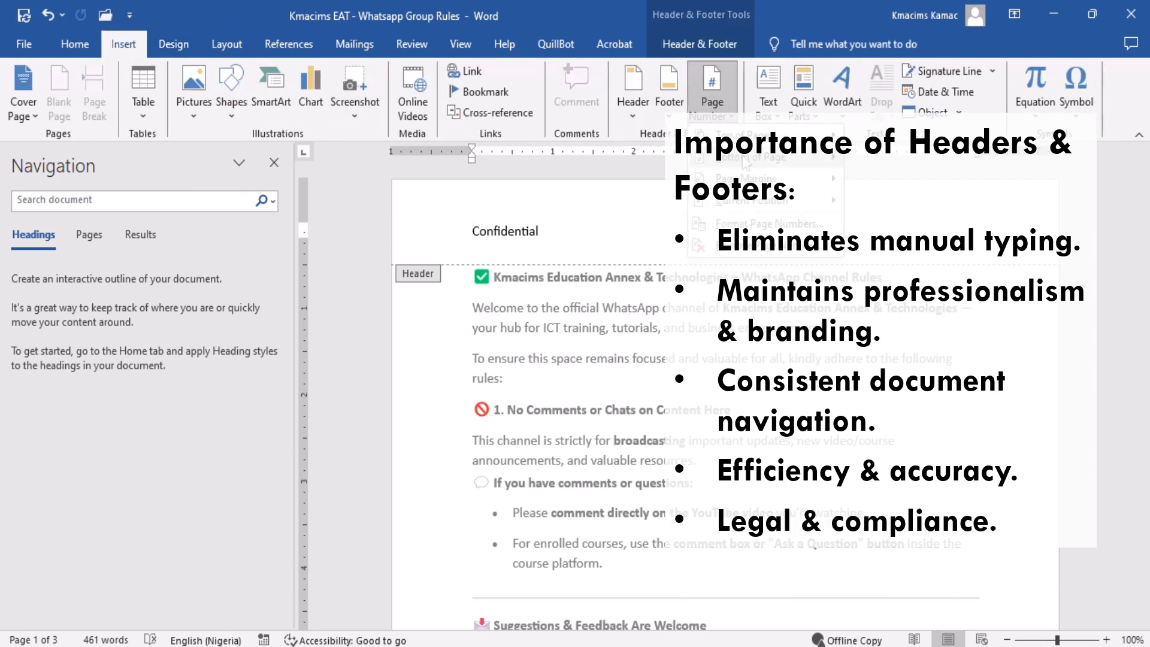
mouse_move(749, 158)
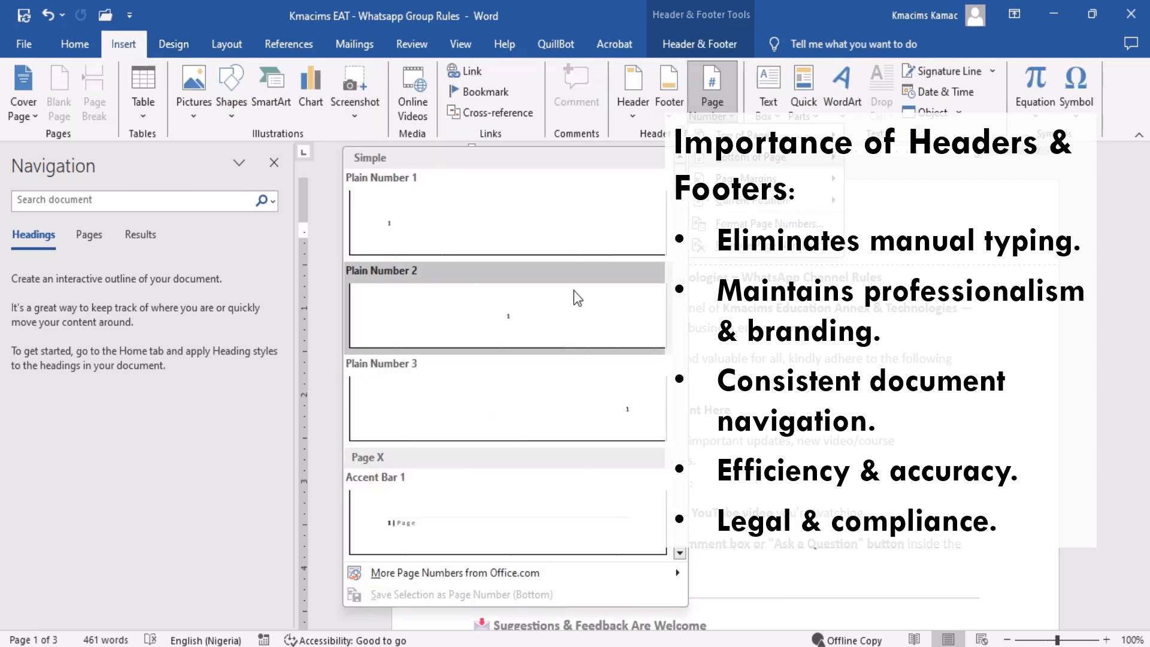
click(599, 378)
double_click(764, 376)
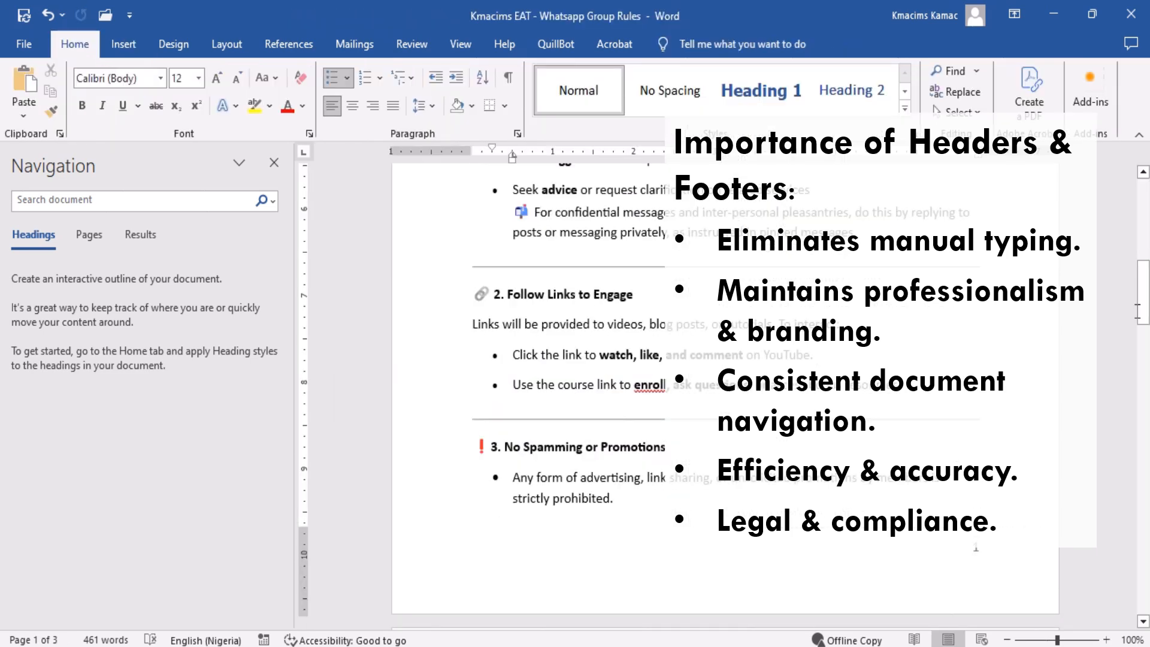
drag(1144, 311, 1144, 606)
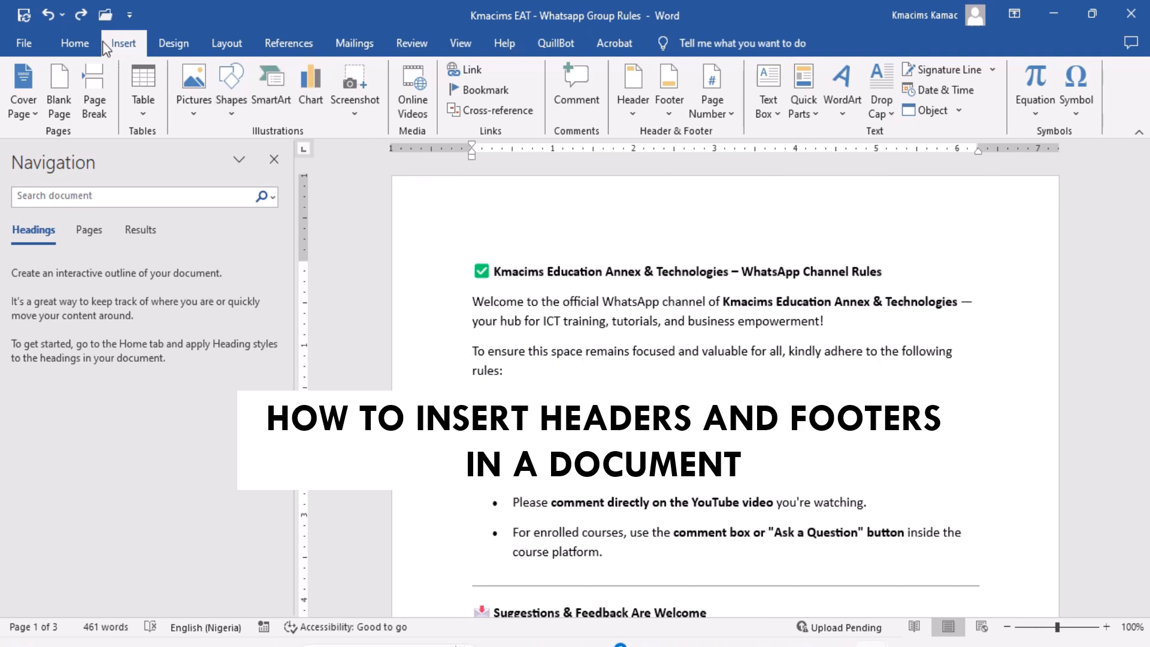
Examine the body text and the blank header and footer areas of the first two pages.
click(84, 45)
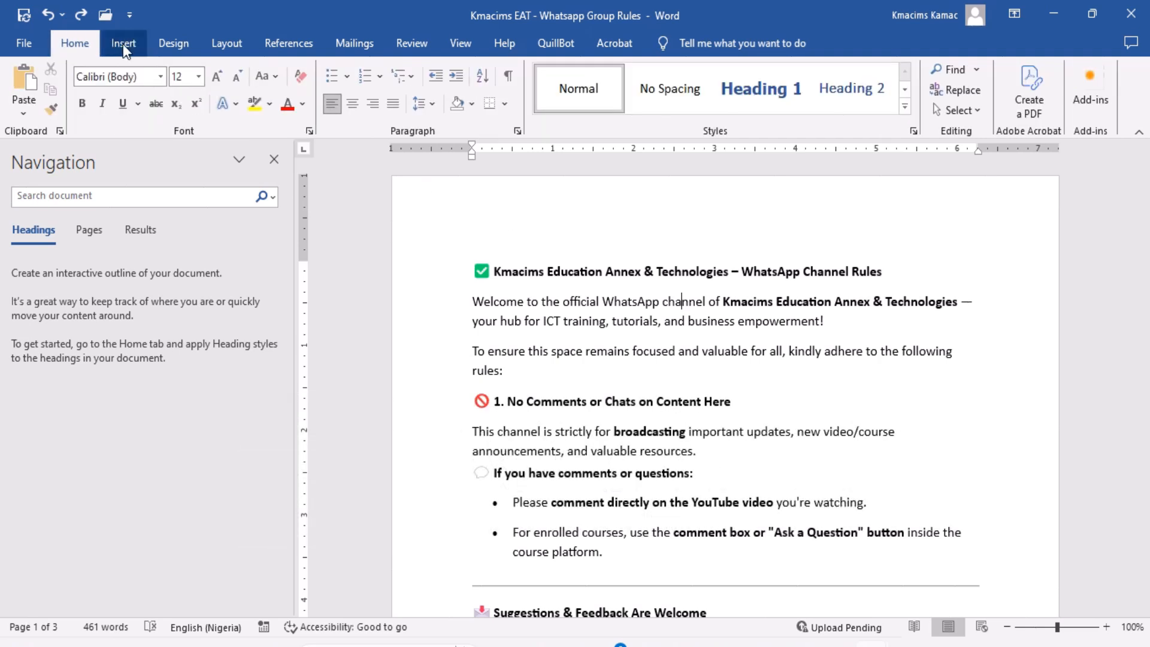
click(544, 271)
click(659, 321)
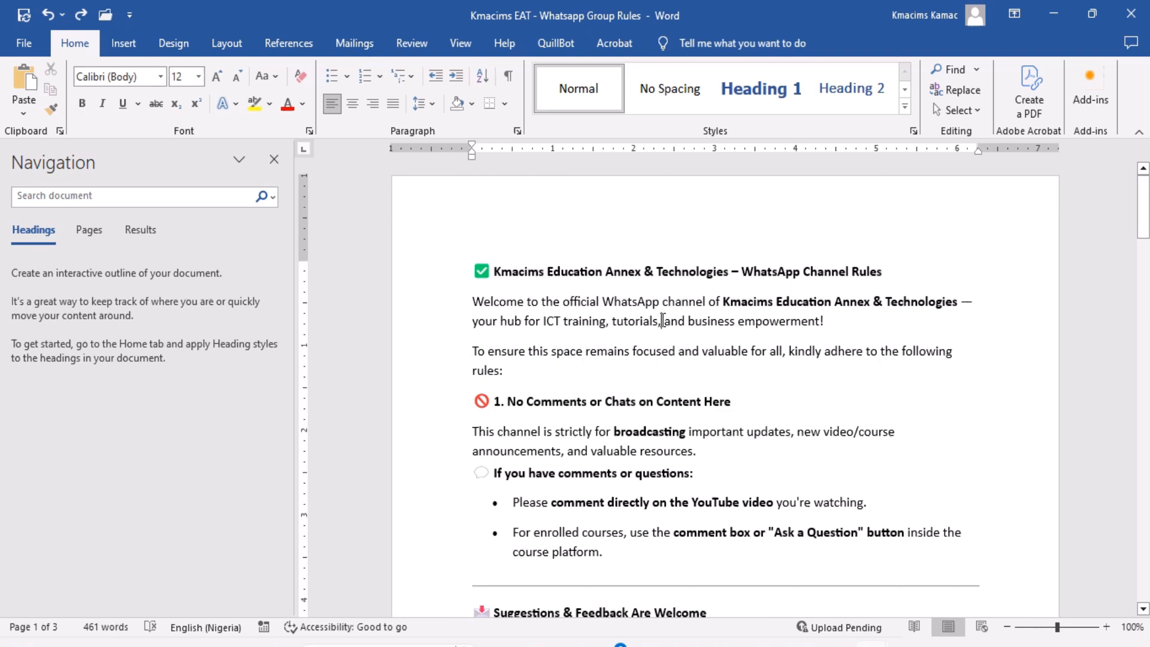
click(700, 352)
scroll(1145, 443, down, 15)
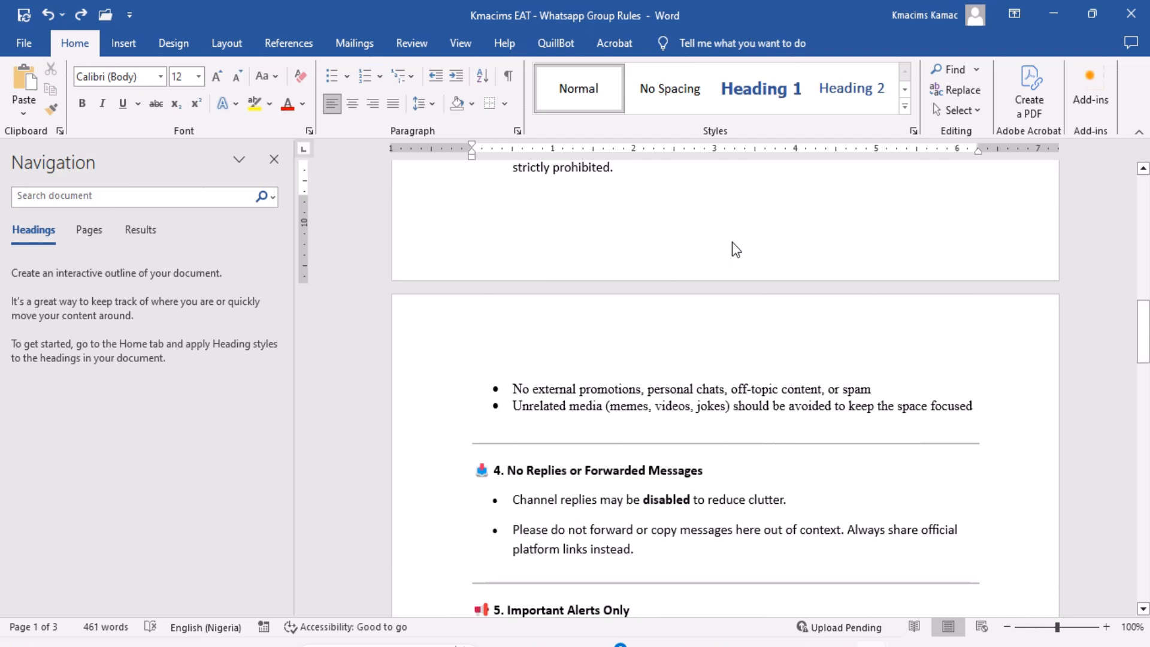
click(731, 243)
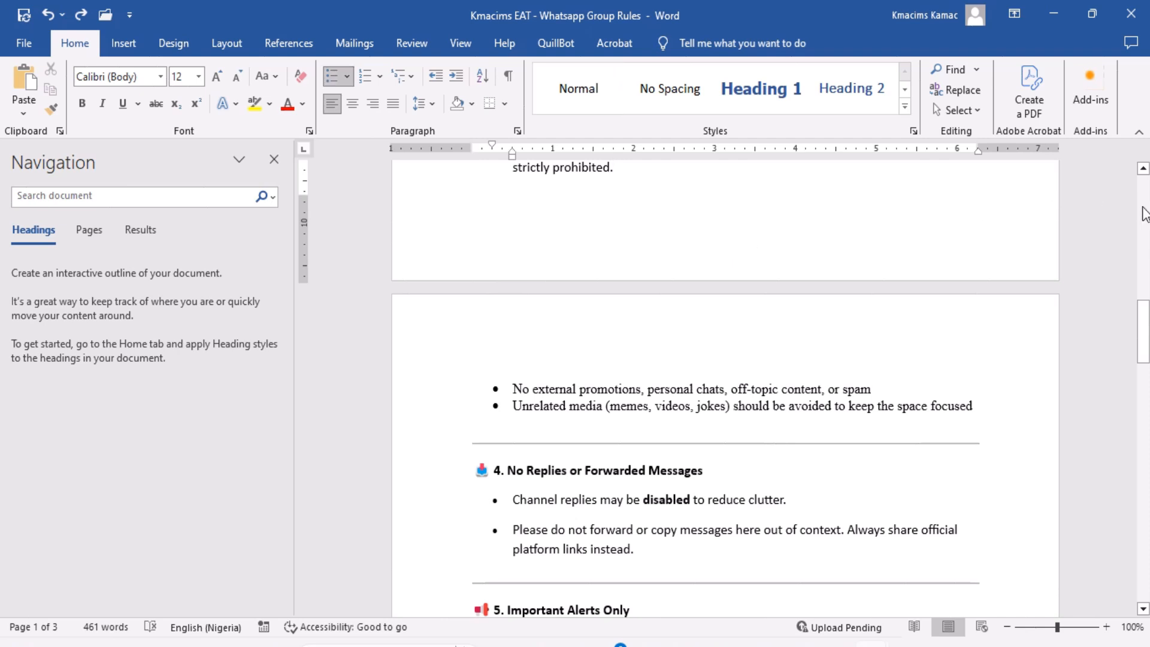
scroll(1145, 214, up, 15)
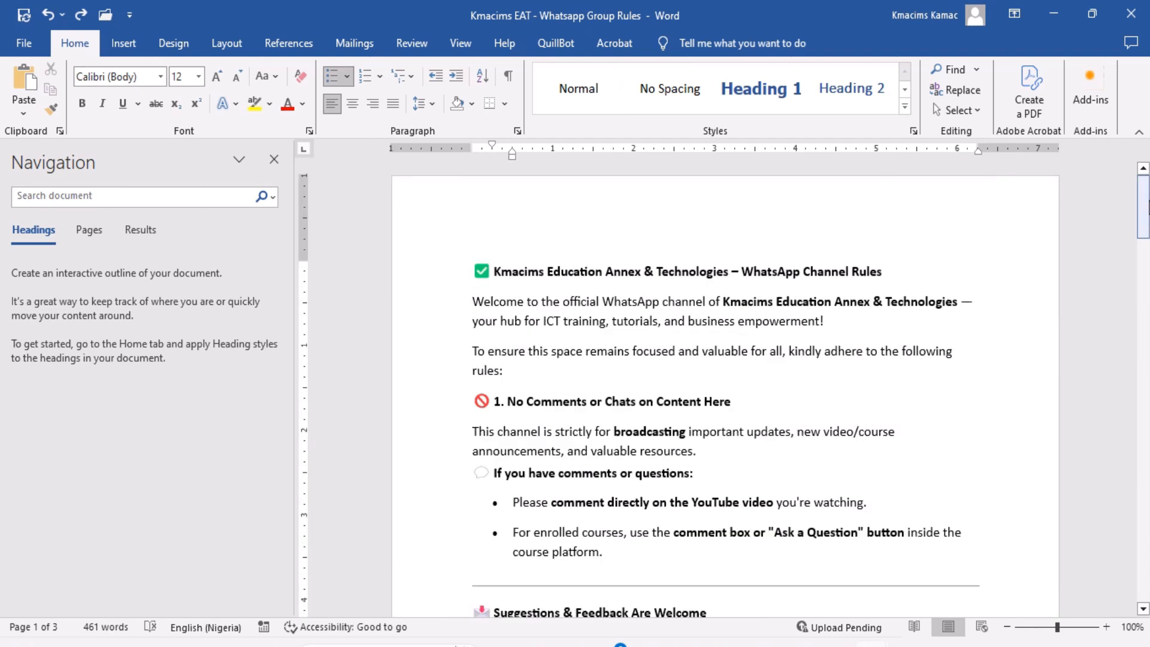
click(697, 208)
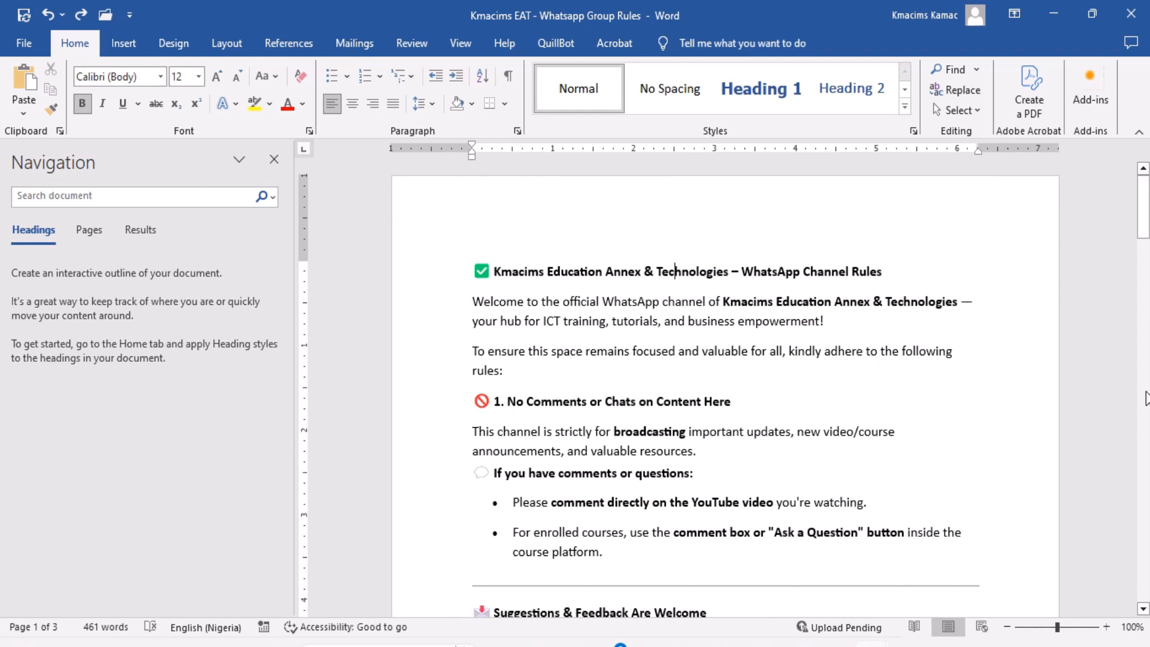
Open the blank header area of the second page for editing.
scroll(1146, 398, down, 15)
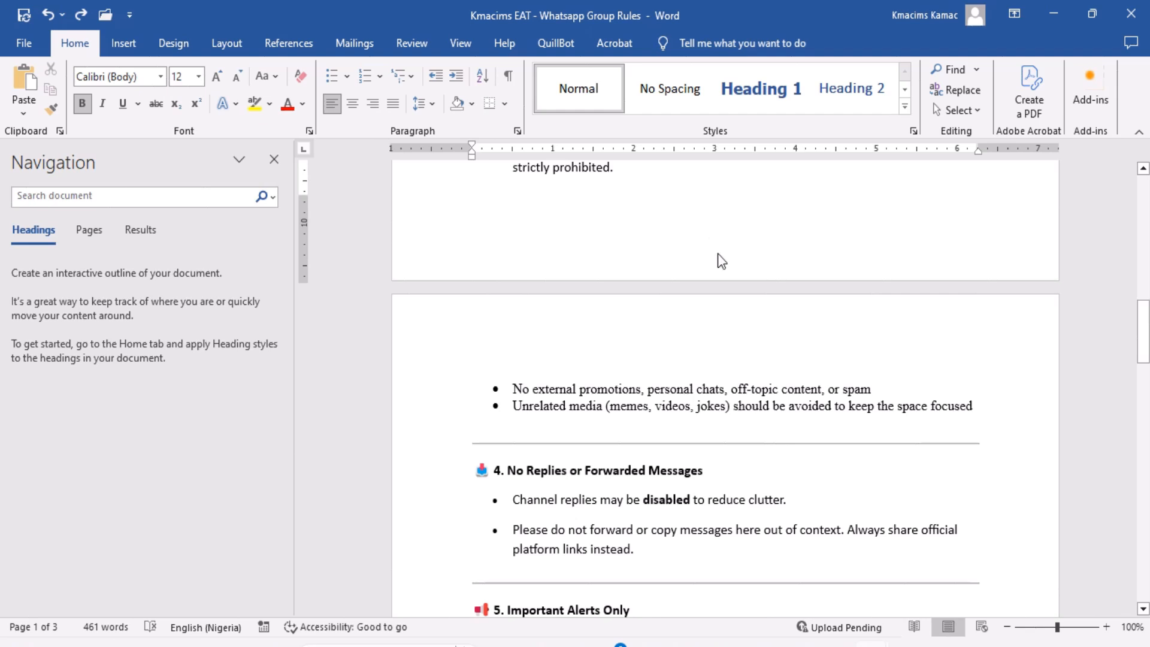
double_click(716, 335)
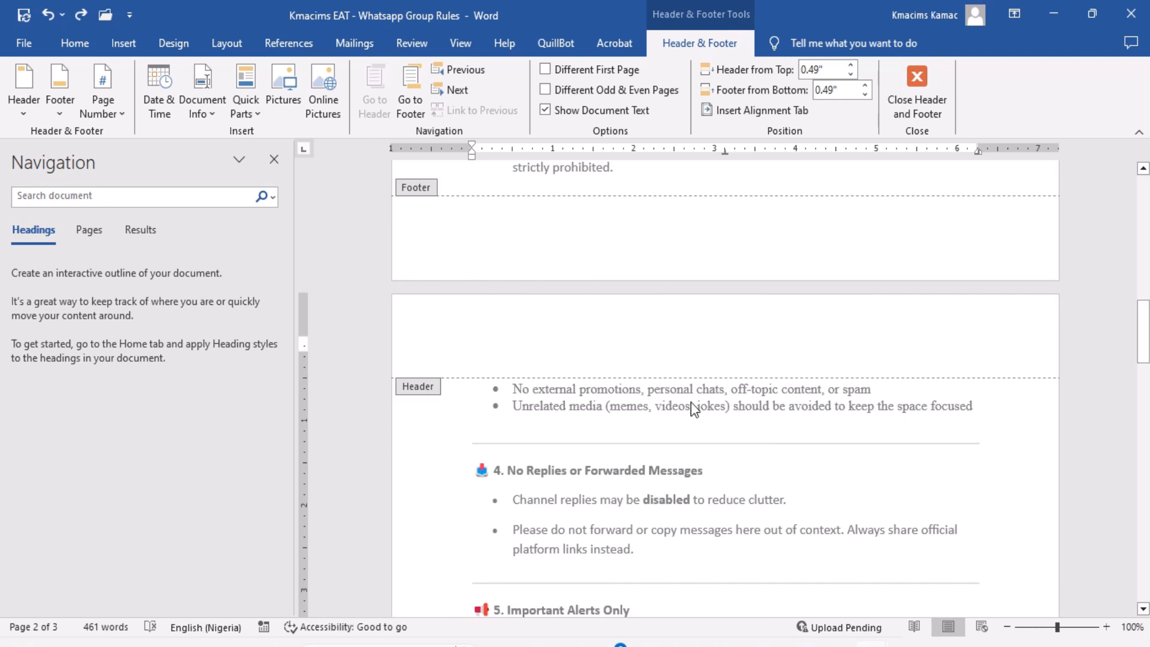
Leave header editing and look through the document's body text across all three pages, returning to the beginning.
key(Escape)
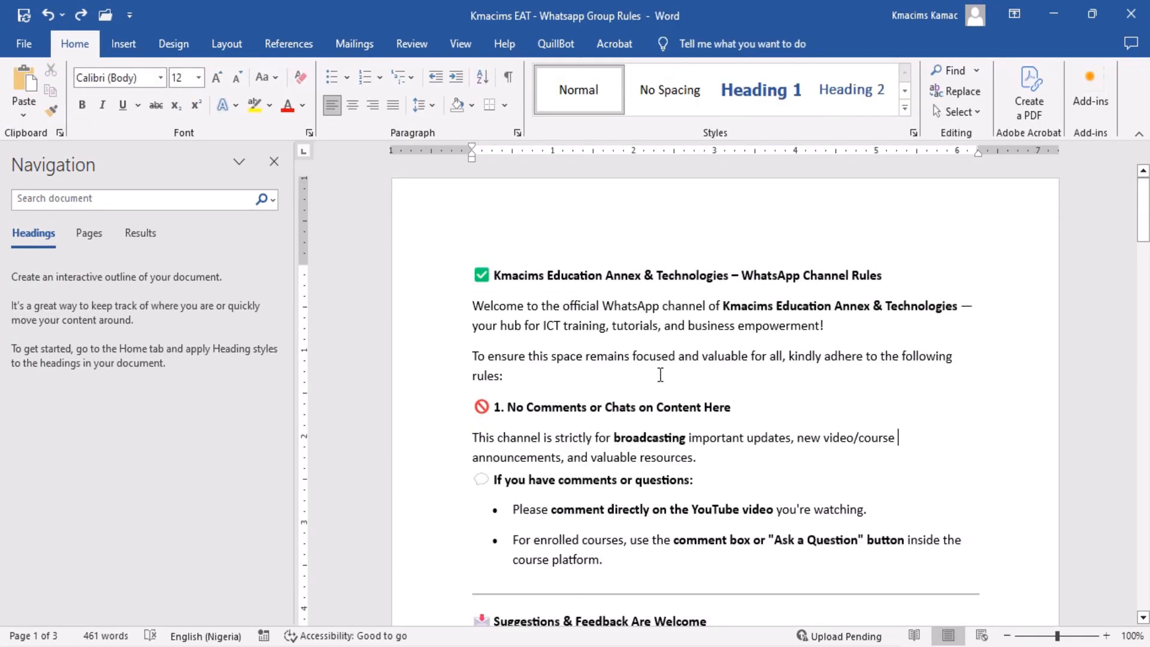
click(961, 456)
key(Down)
key(Down)
key(Down)
key(Down)
key(Down)
key(Down)
key(Down)
key(Down)
key(Down)
key(Down)
key(Down)
key(Down)
key(Down)
key(Down)
key(Down)
key(Down)
key(Down)
key(Down)
key(Down)
key(Down)
key(Down)
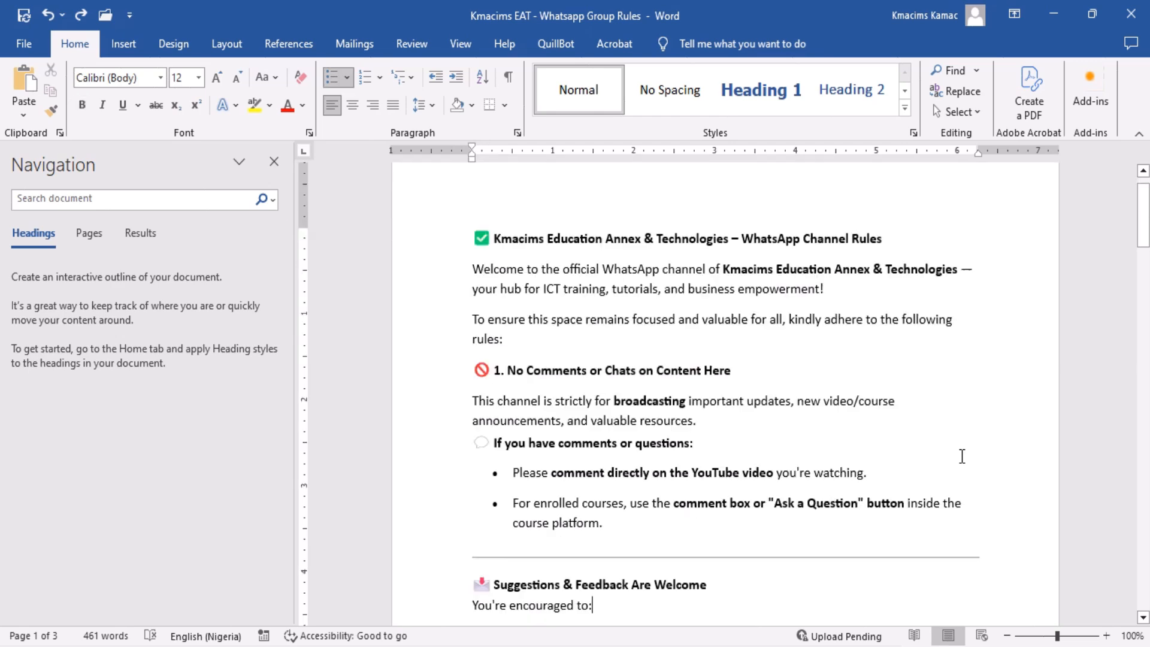
key(Down)
key(Down)
key(Down)
key(Down)
key(Down)
key(Down)
key(Down)
key(Down)
key(Down)
key(Down)
key(Down)
key(Down)
key(Down)
key(Down)
key(Down)
key(Down)
key(Down)
key(Down)
key(Down)
key(Down)
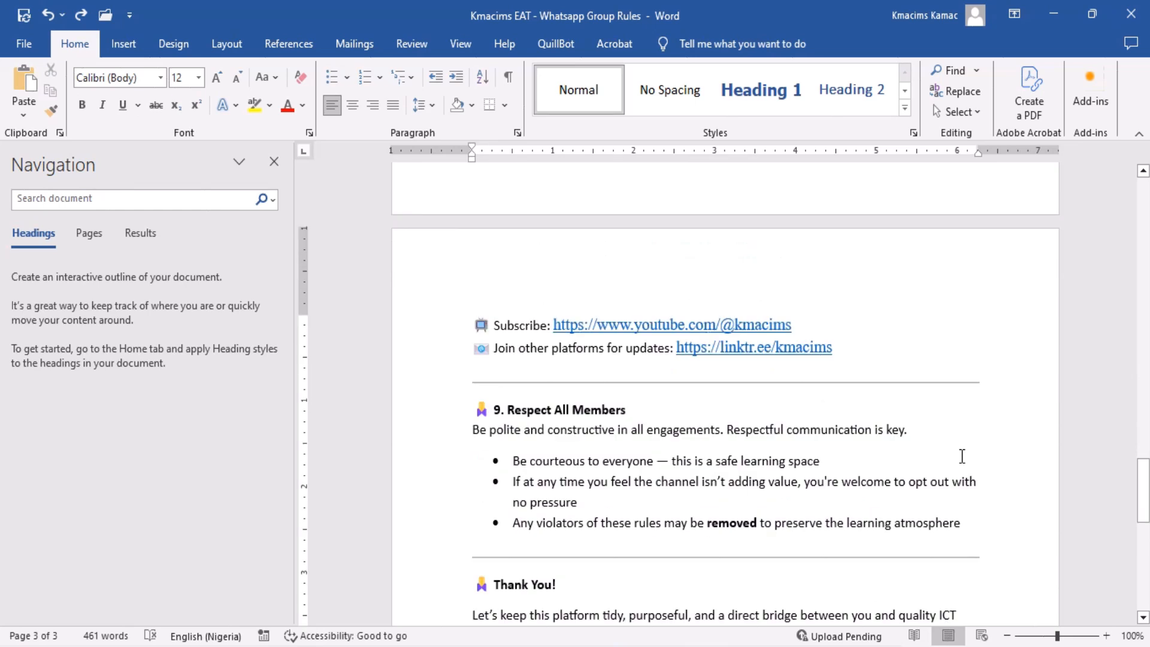
key(ctrl+Home)
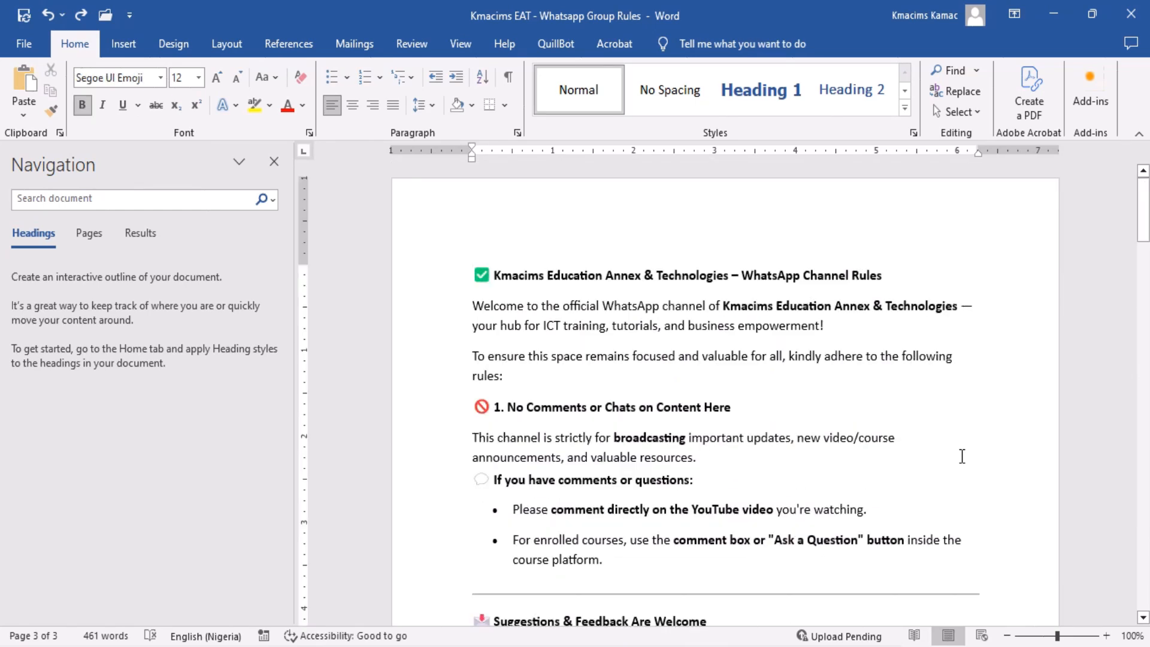
Look over the built-in header designs and the built-in footer designs without applying one.
click(844, 387)
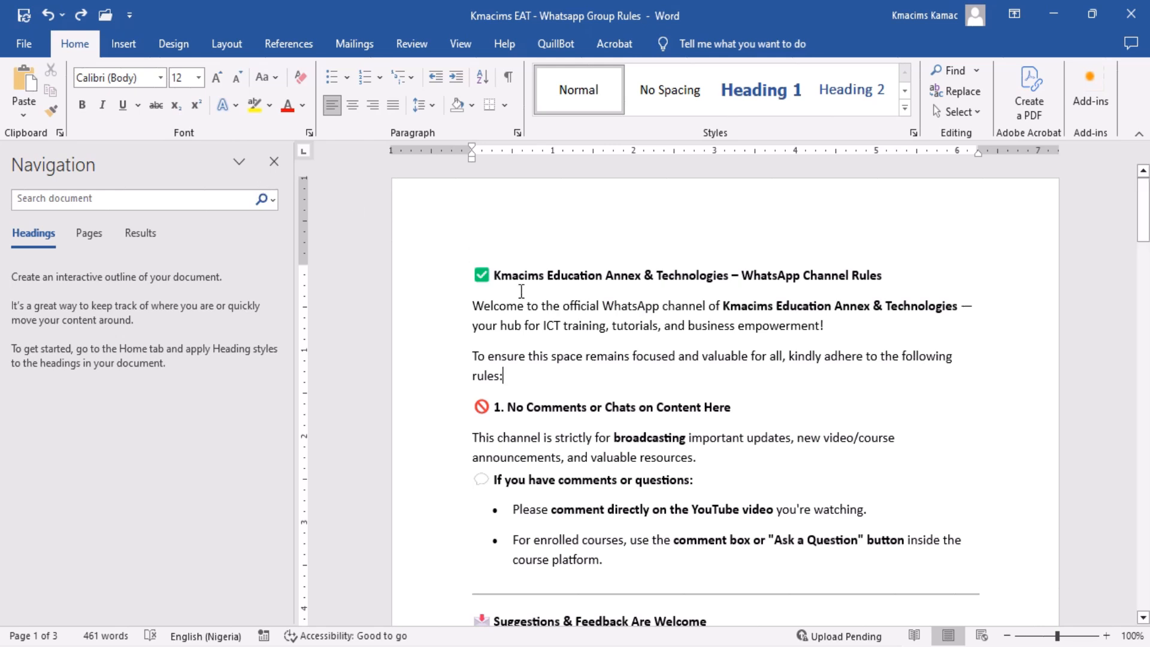
click(537, 328)
click(123, 43)
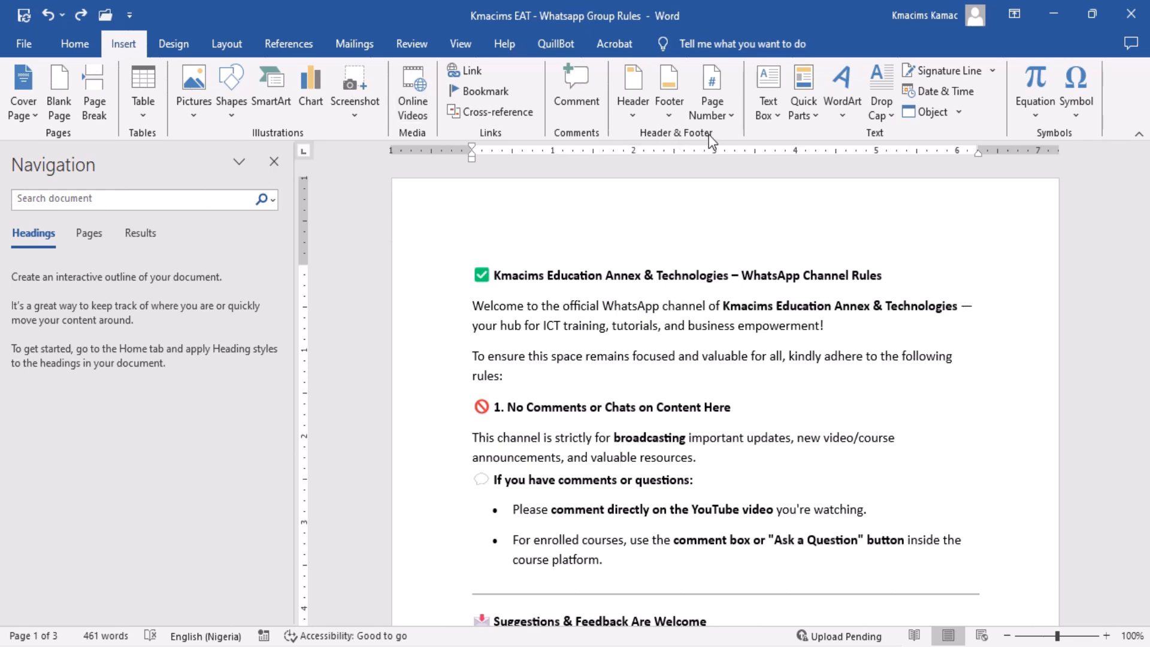
click(635, 116)
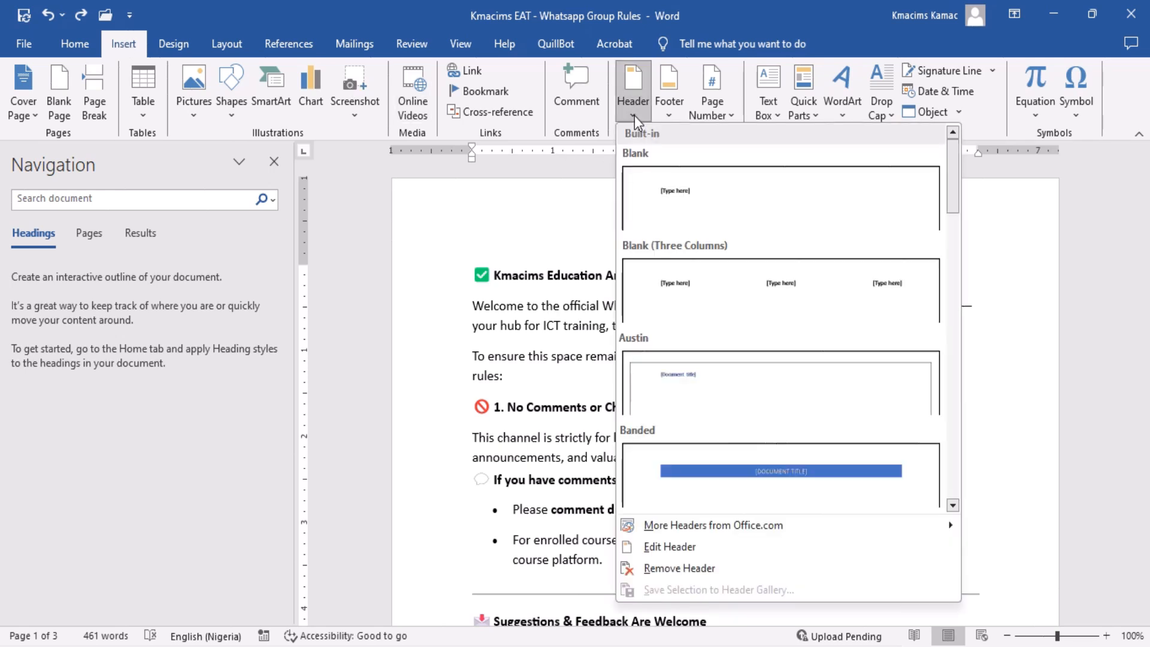
click(667, 112)
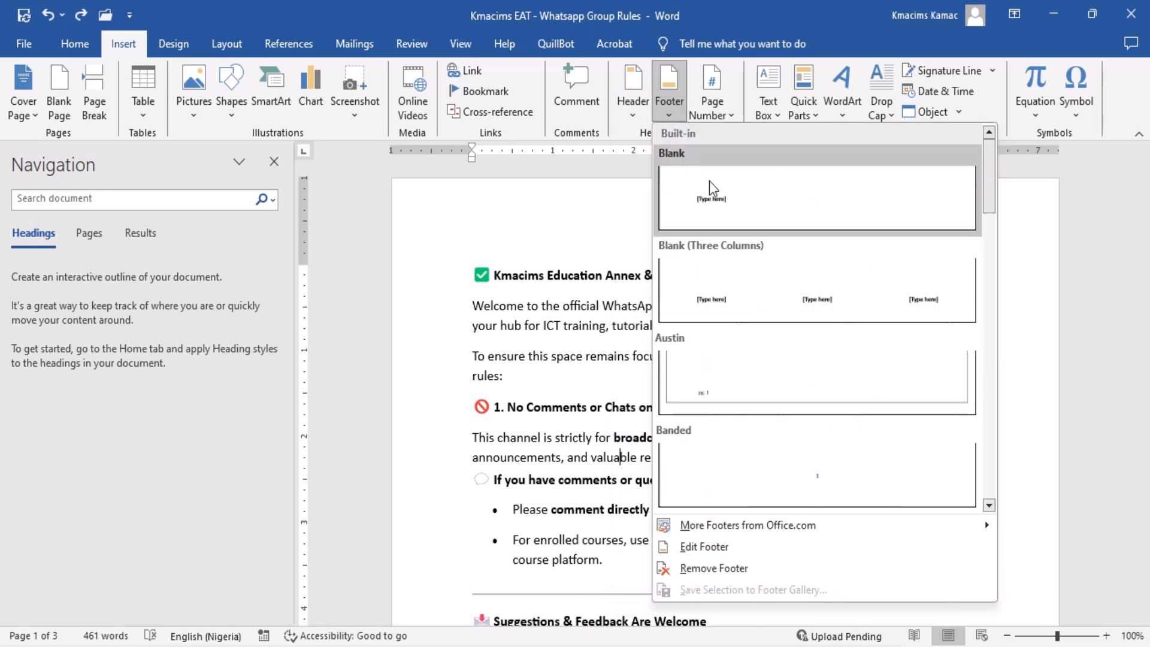
click(606, 212)
Insert the built-in Facet (Even Page) header and return to the document body.
click(634, 116)
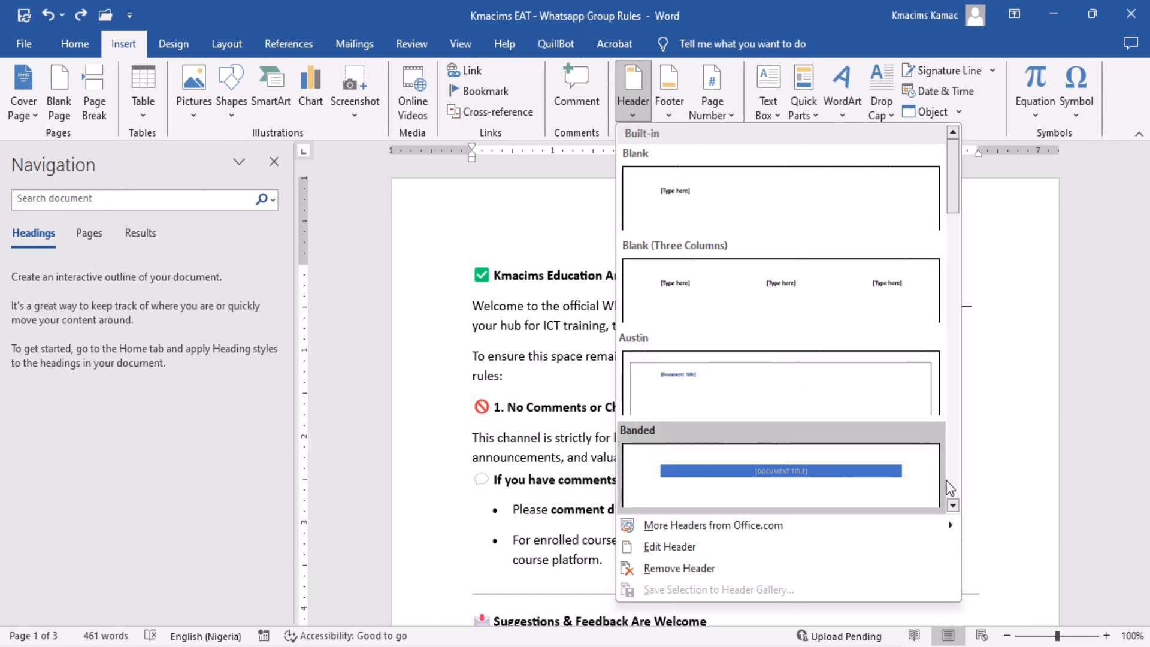
click(952, 505)
click(952, 505)
click(952, 505)
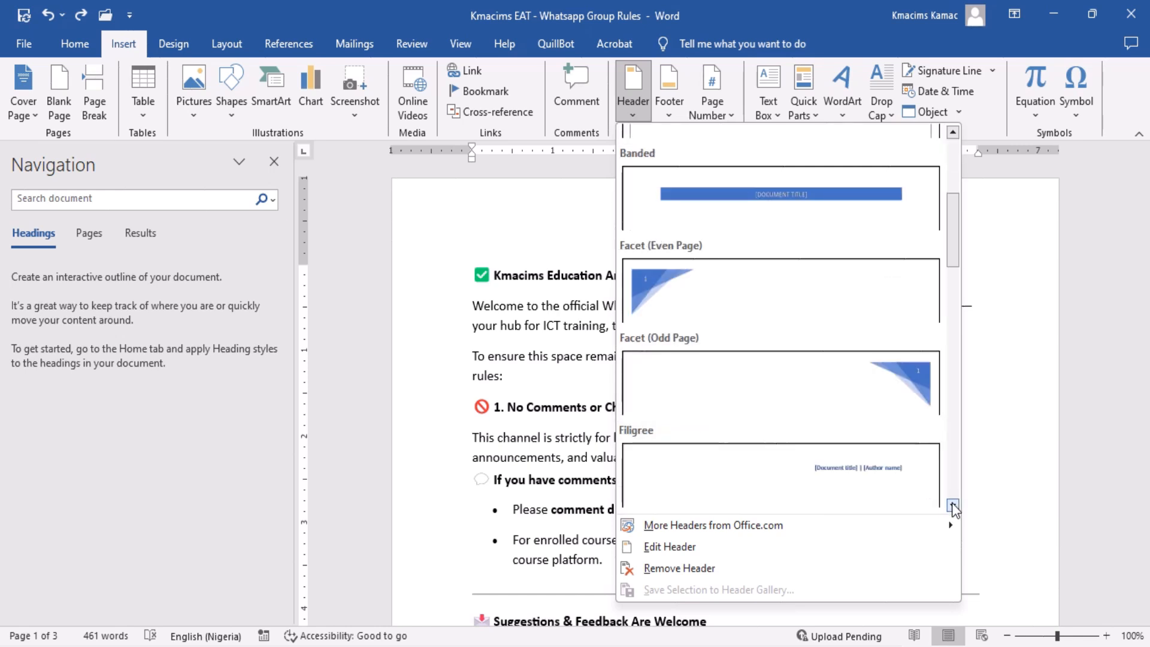
click(953, 505)
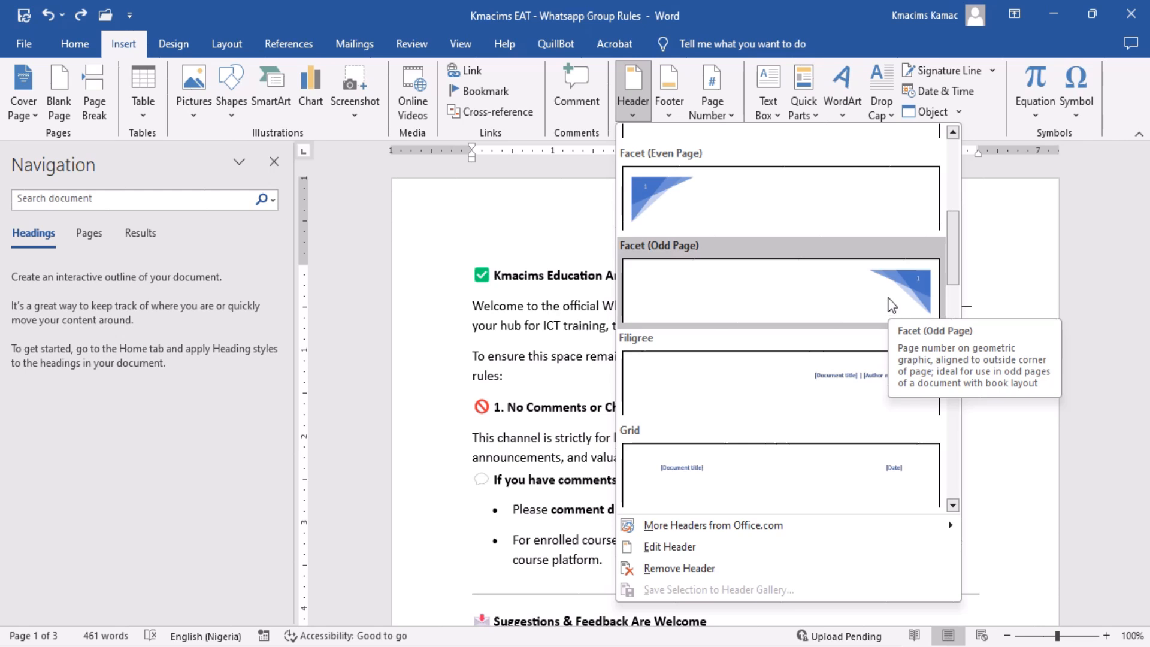
click(866, 203)
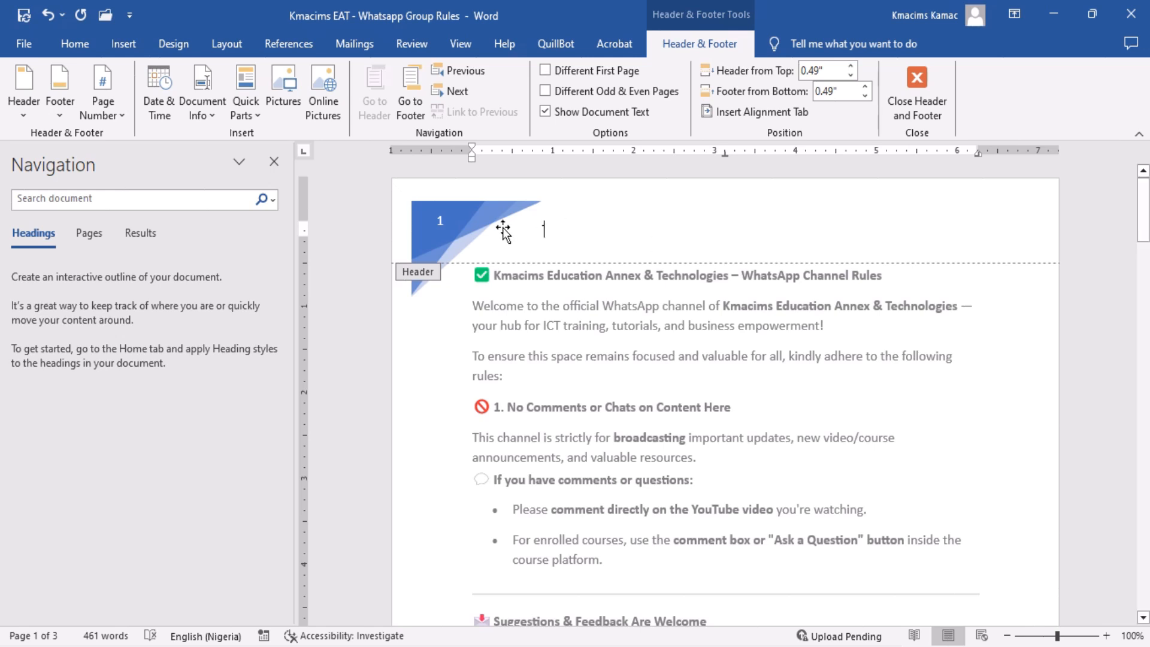
double_click(721, 354)
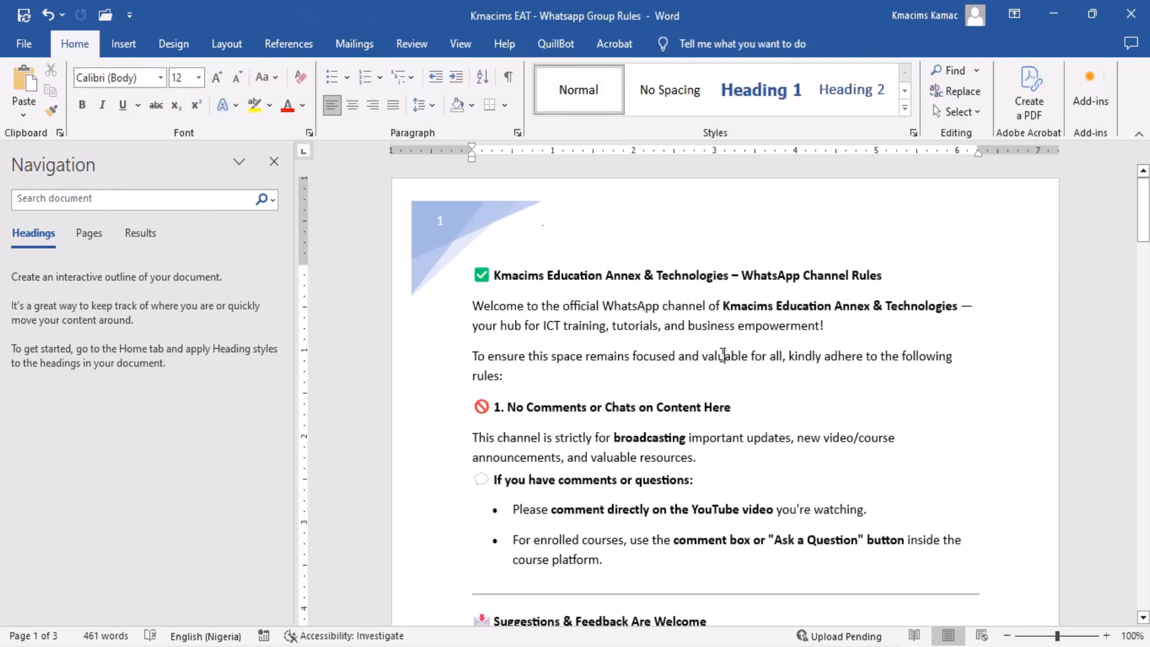
Reopen the Facet header for editing from the second page and select its contents.
click(588, 280)
click(1145, 469)
click(1146, 469)
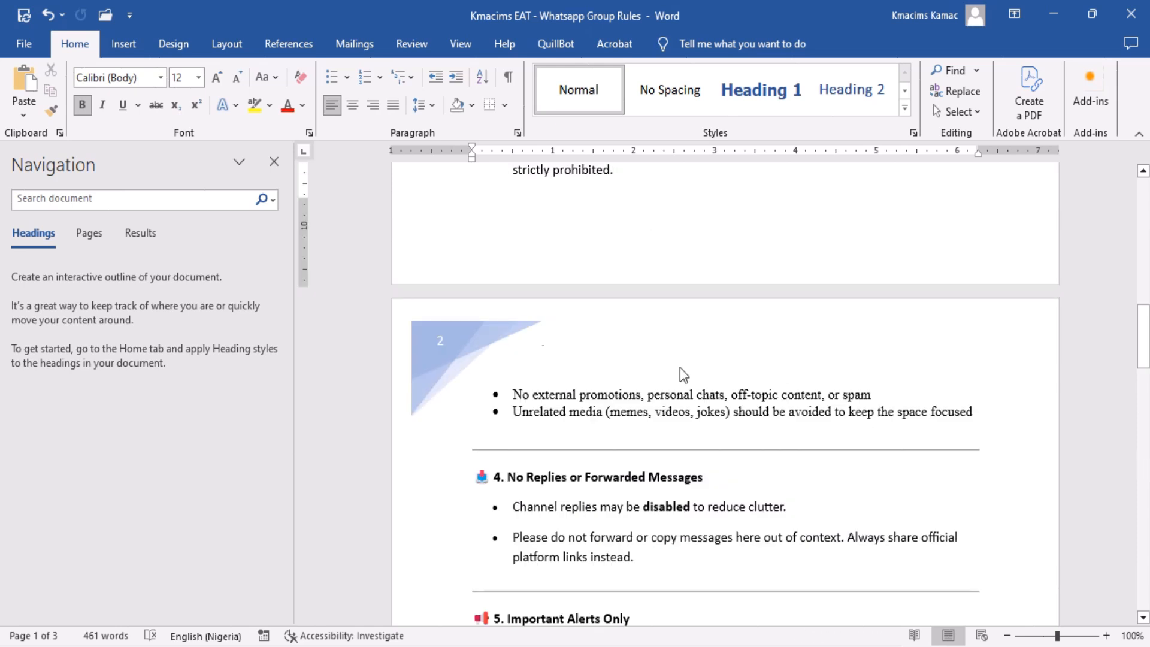
click(650, 353)
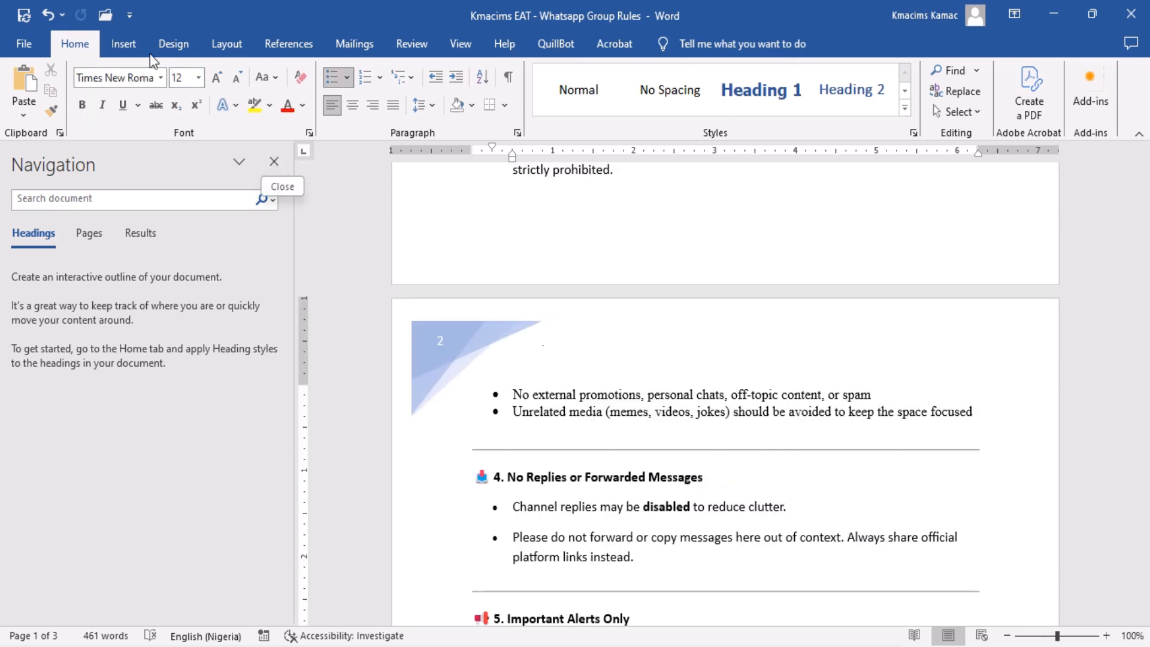
click(124, 44)
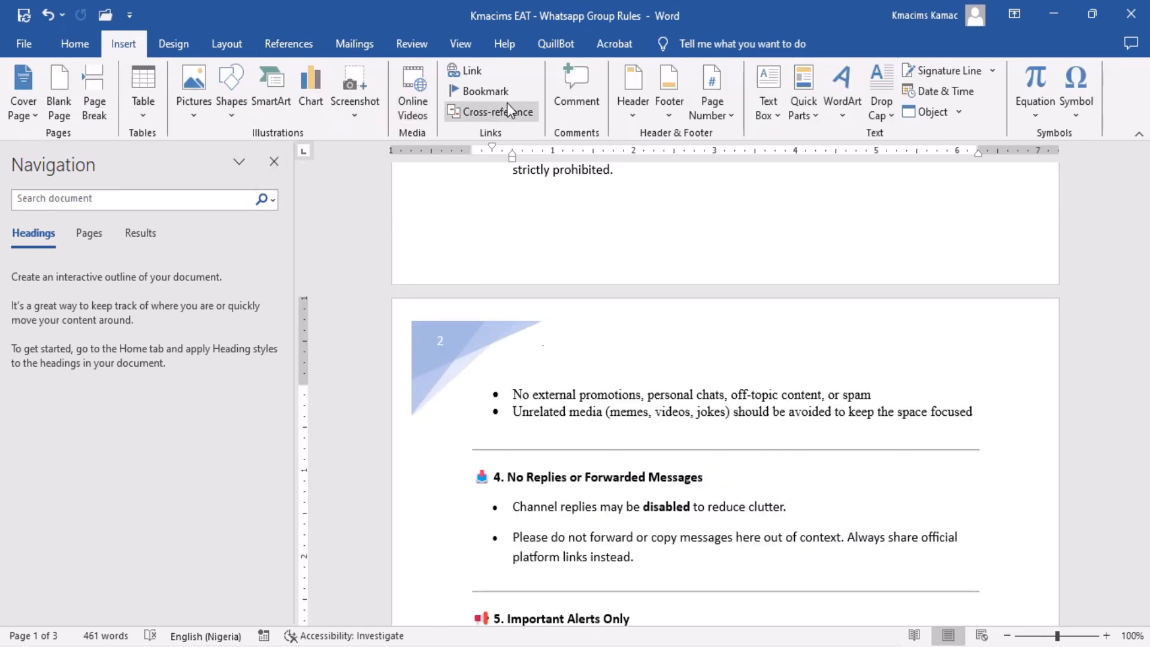
click(634, 114)
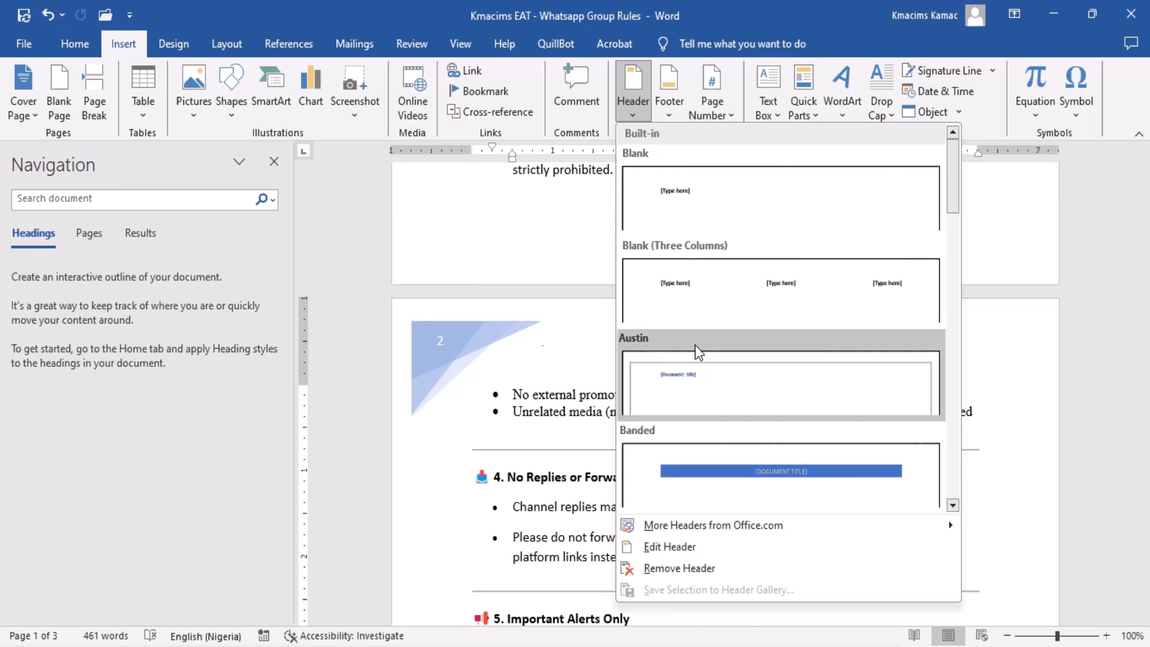
click(707, 548)
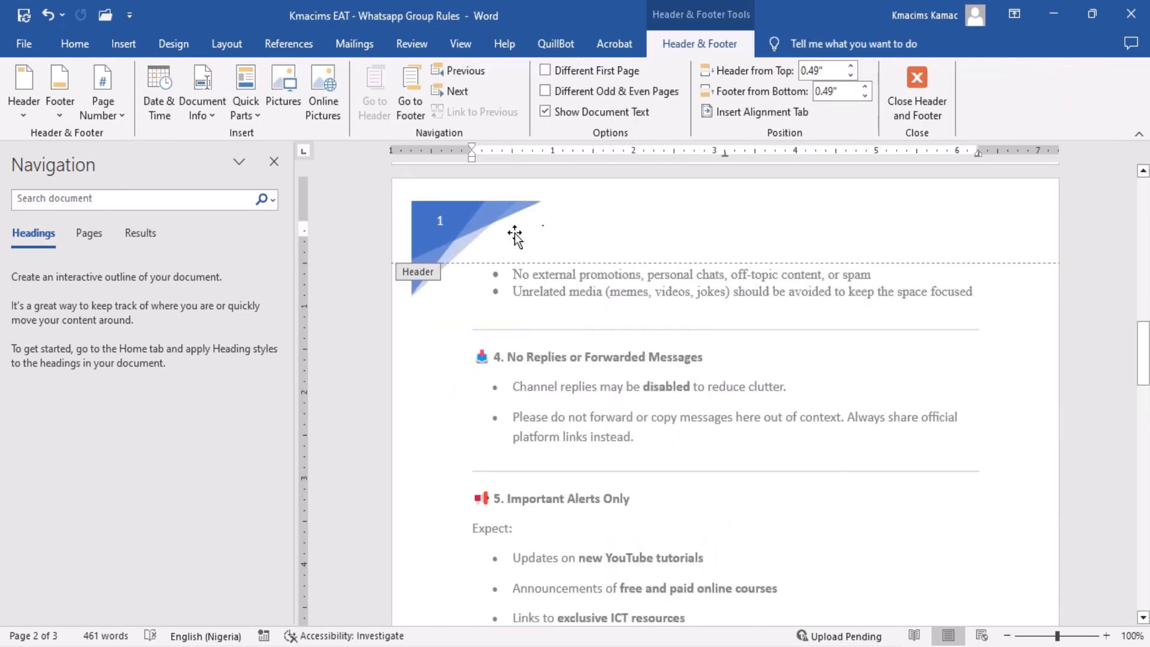
triple_click(552, 235)
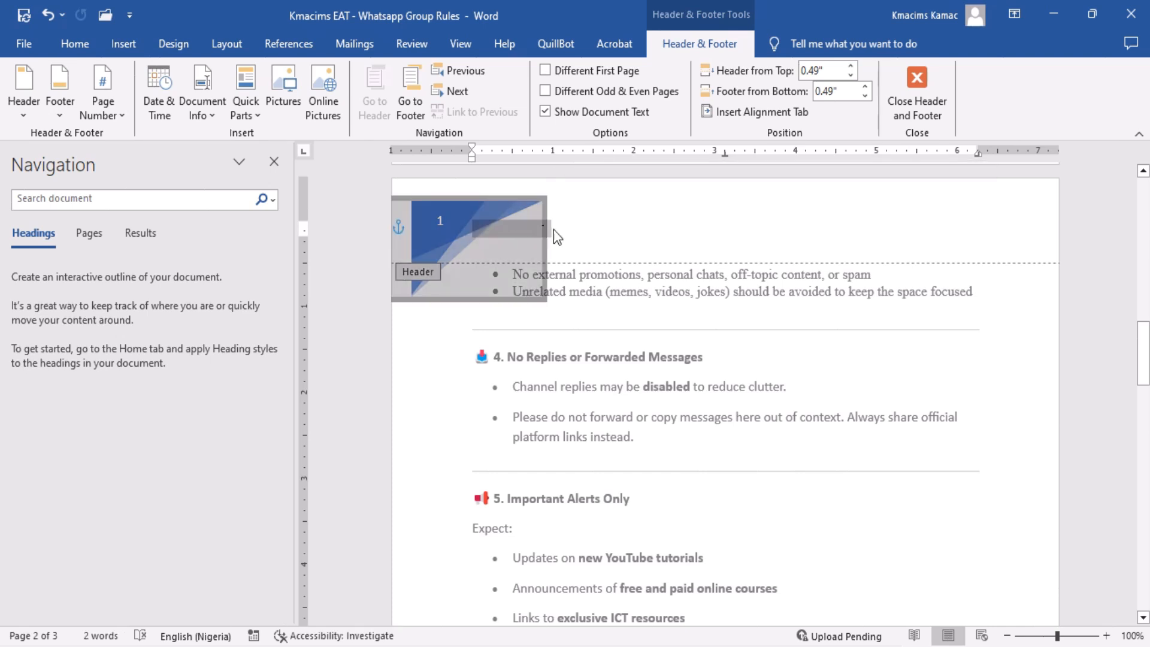
click(536, 230)
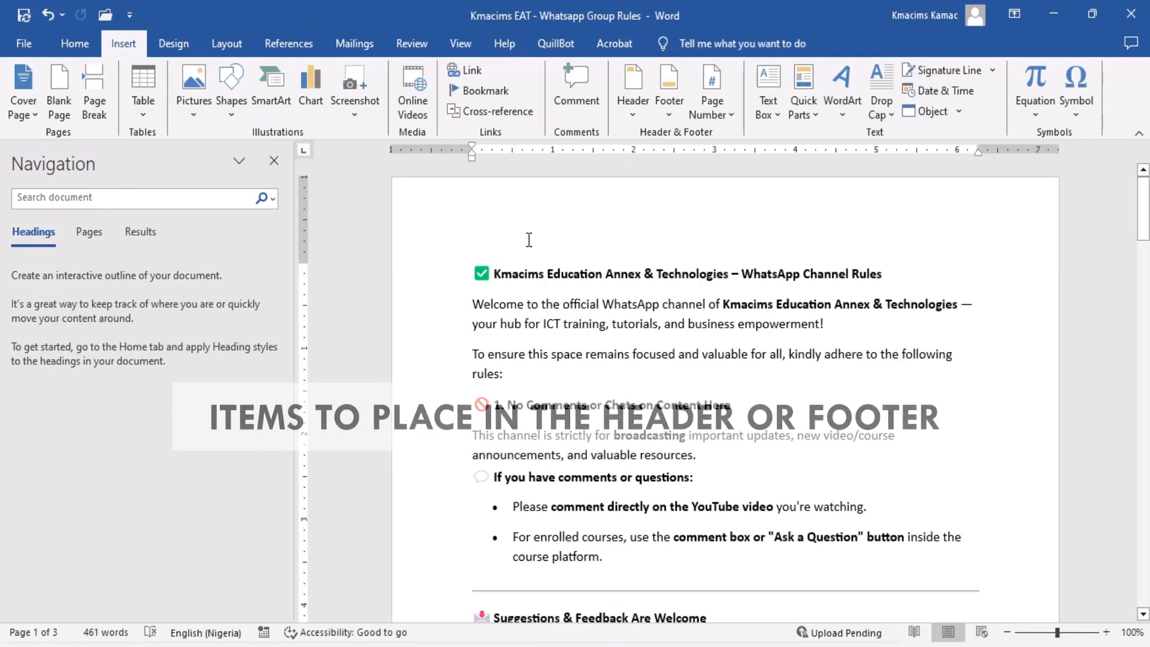
Open the first page's blank header for editing and review the page number placement options.
double_click(647, 224)
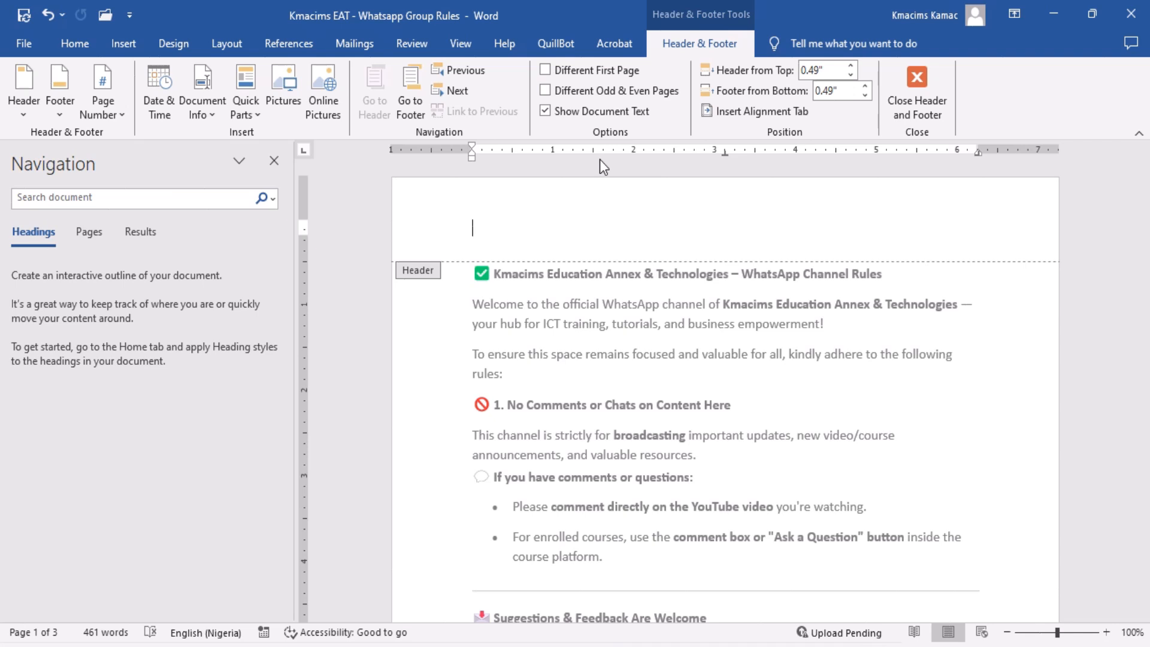
click(114, 111)
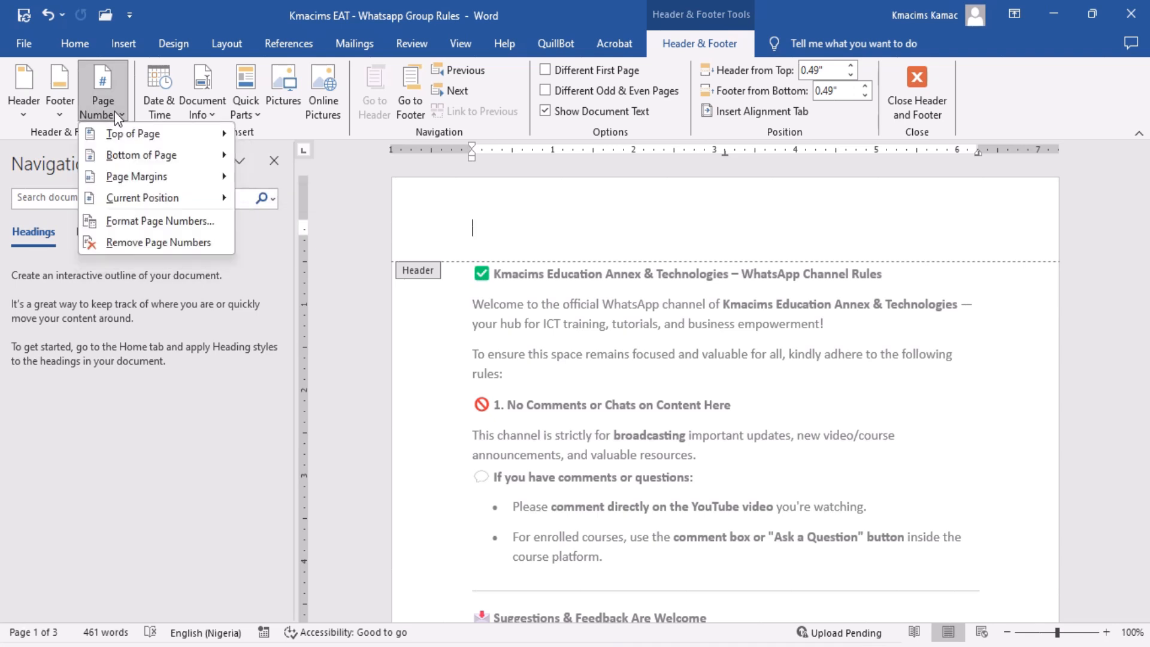
click(114, 112)
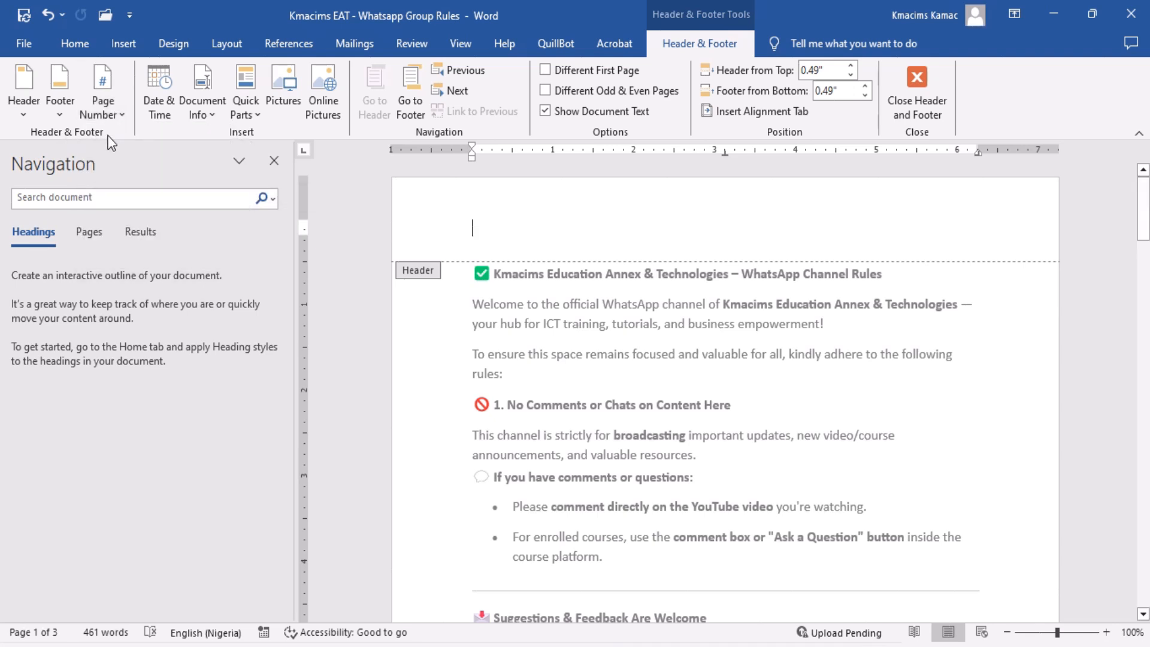
click(110, 114)
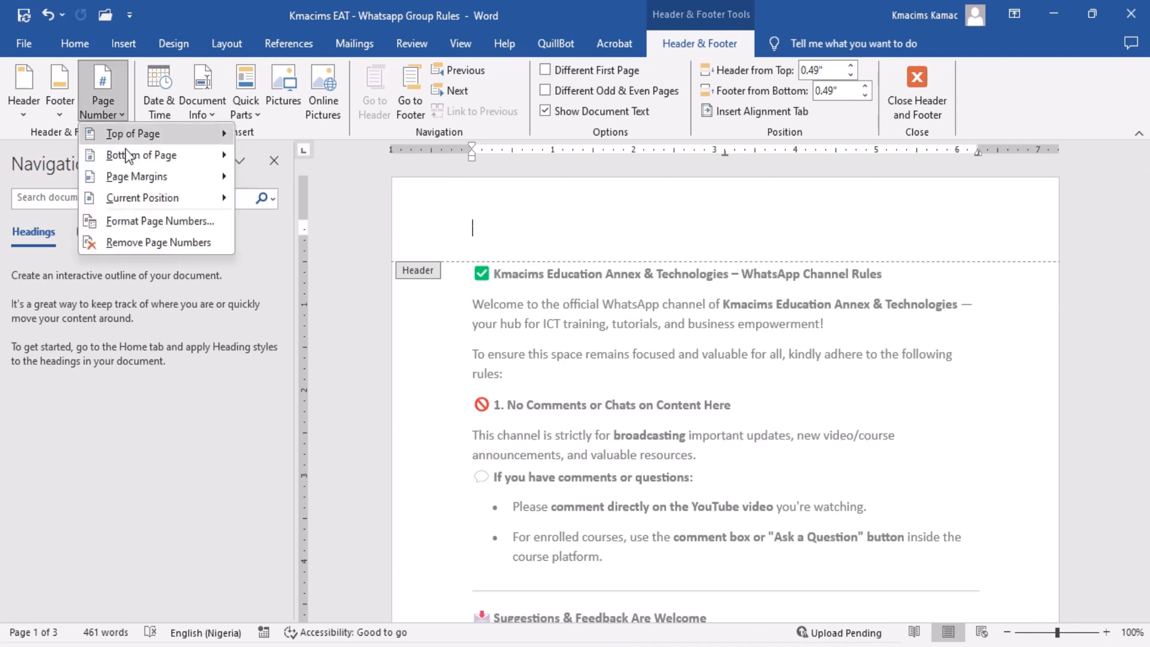
mouse_move(133, 160)
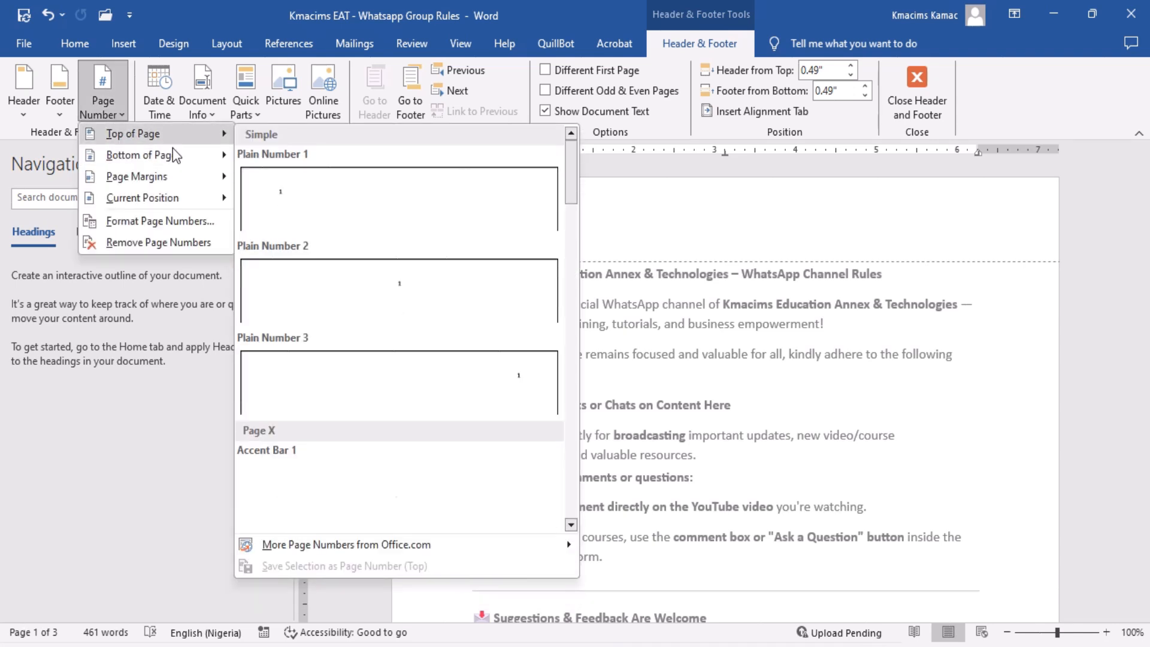
mouse_move(192, 181)
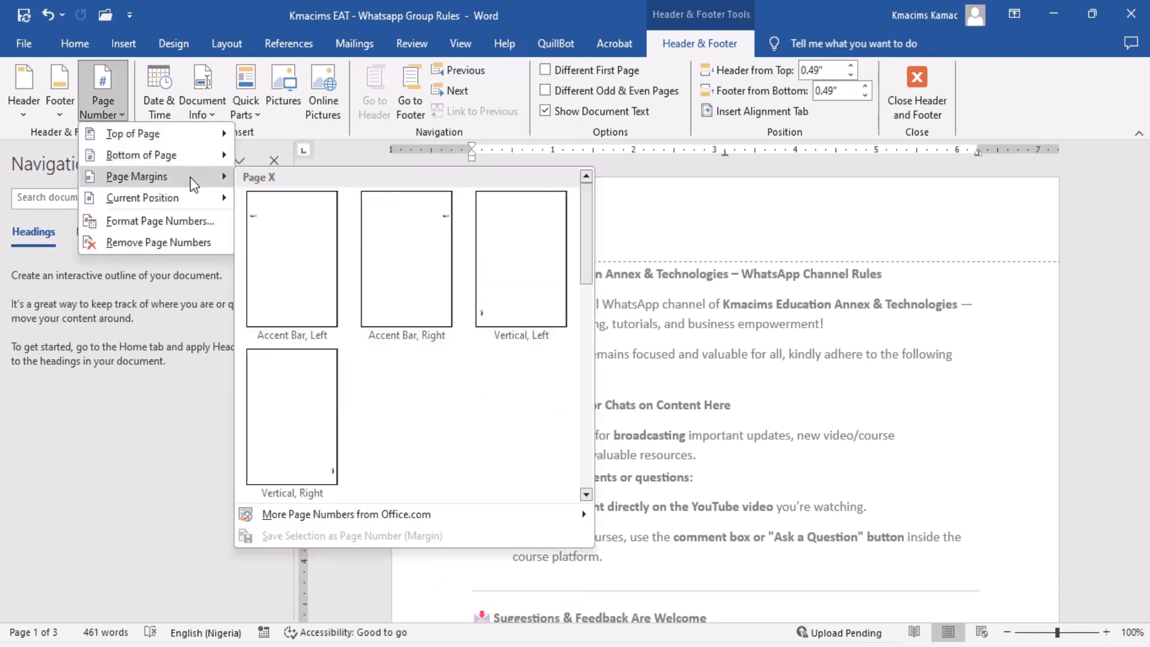
mouse_move(196, 202)
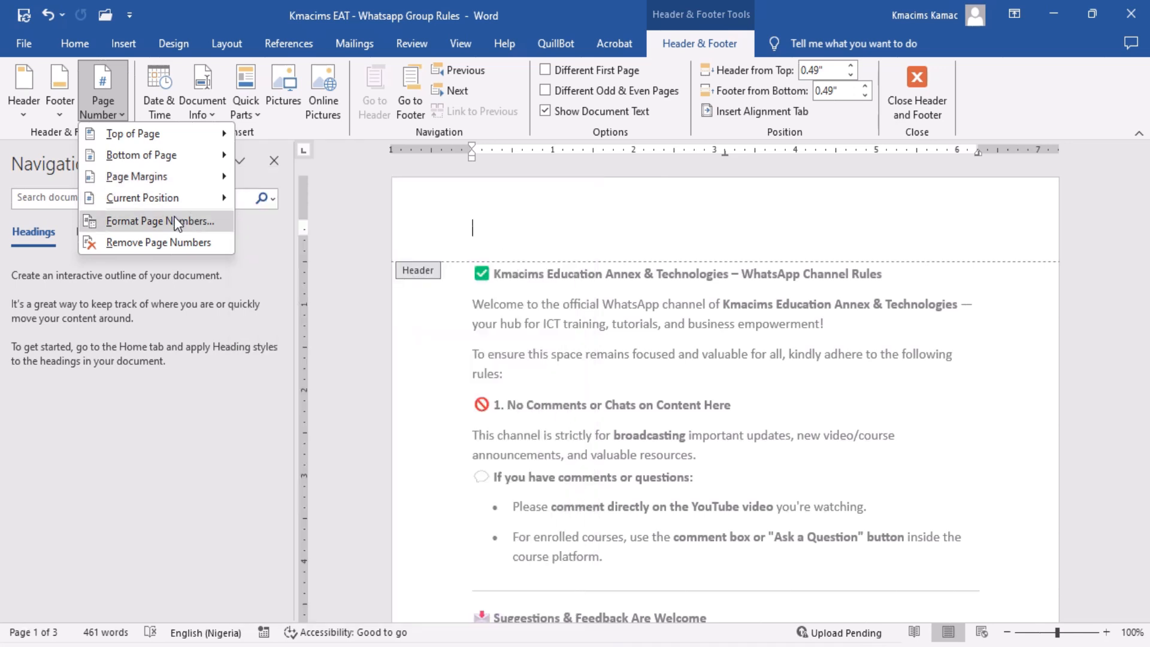
Review the available number formats in the Page Number Format settings and cancel without changing them.
click(174, 221)
click(610, 226)
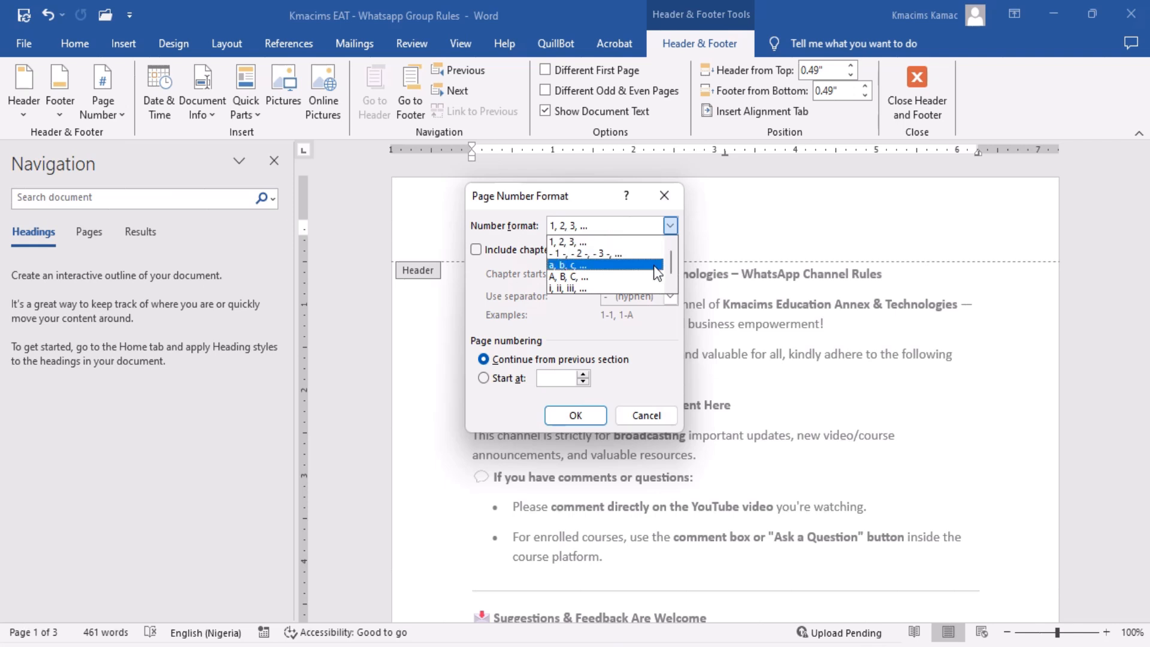
scroll(667, 279, down, 1)
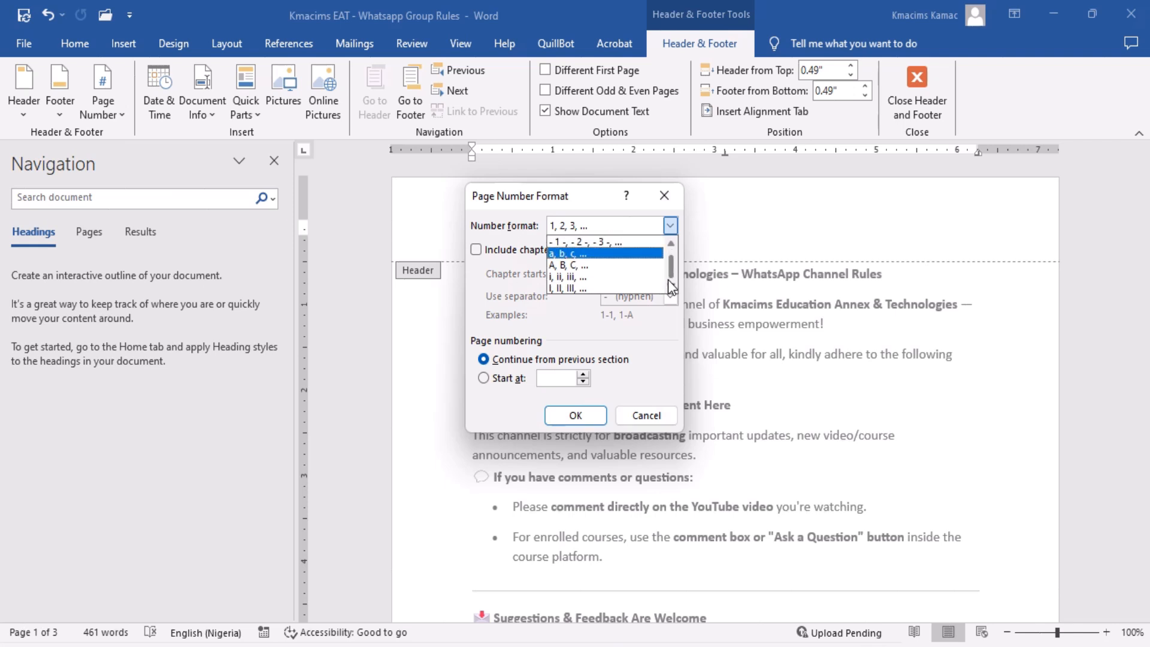
click(671, 245)
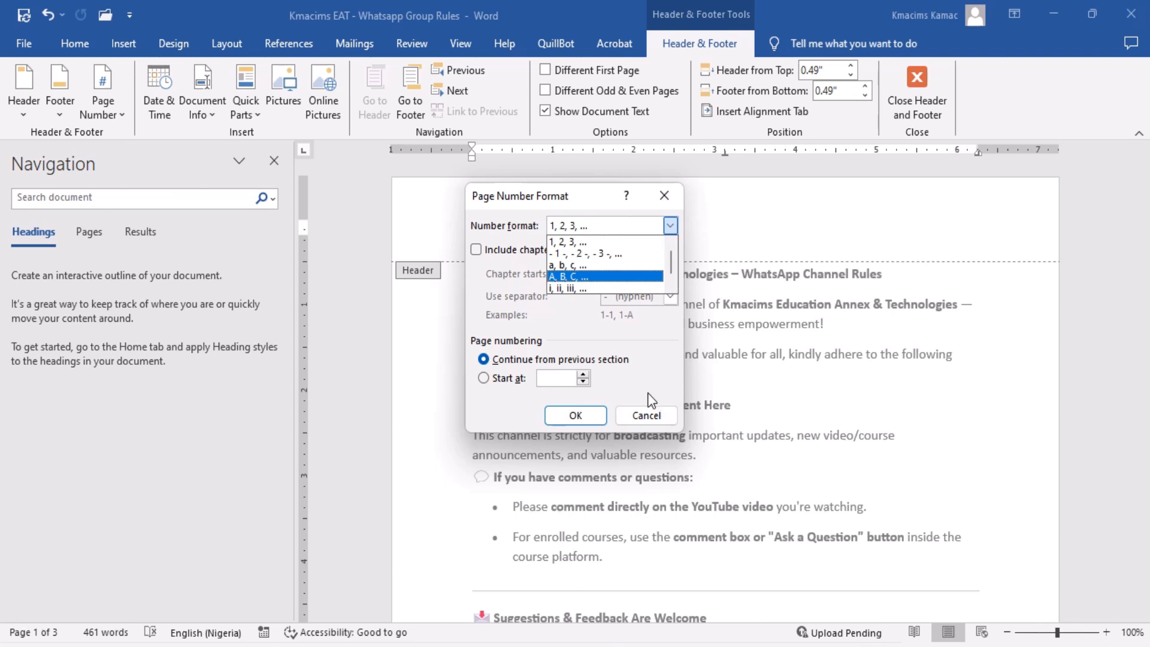
click(645, 414)
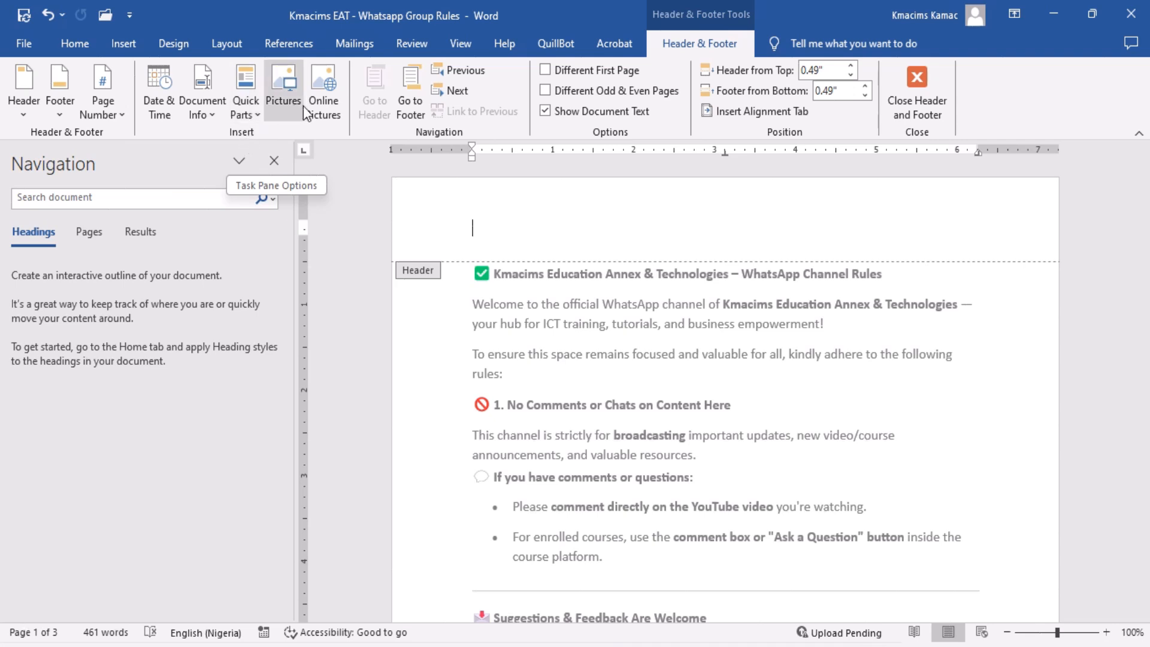
Insert the date in the header in the format "Friday, 1 August 2025" with automatic updating.
click(155, 110)
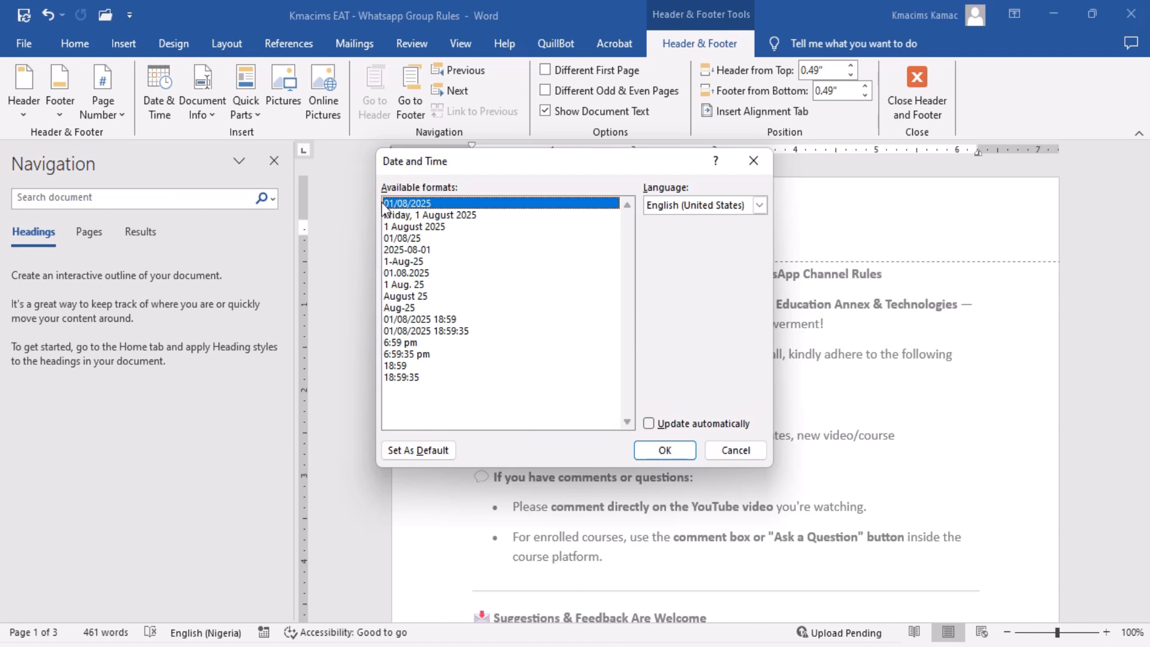
click(441, 216)
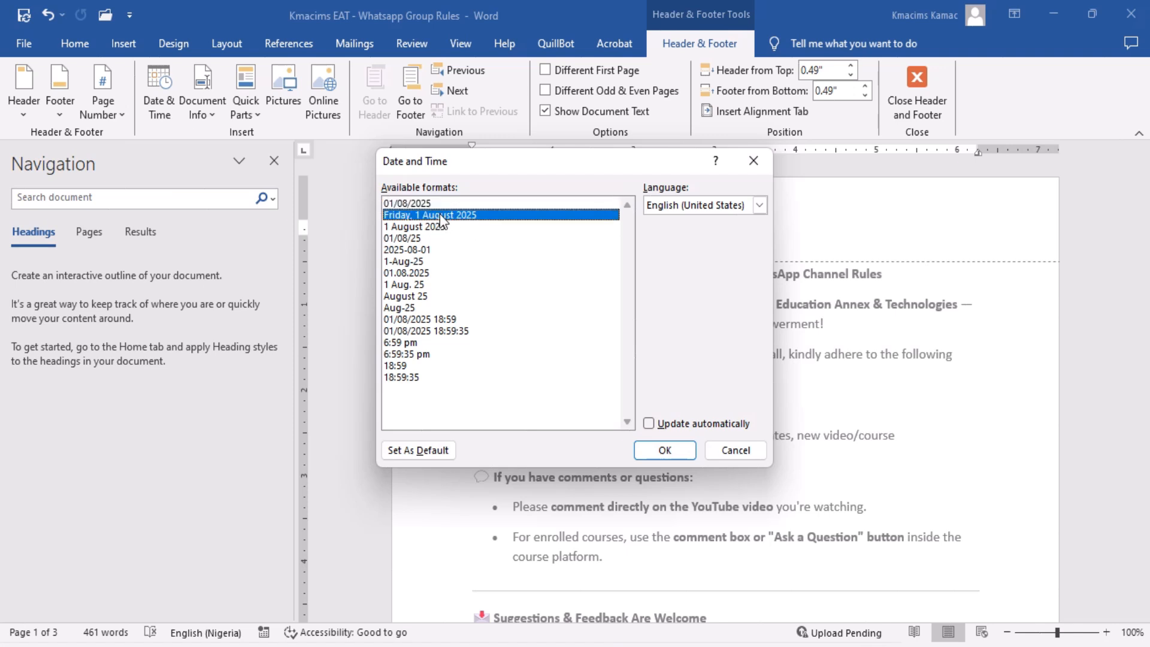
click(662, 425)
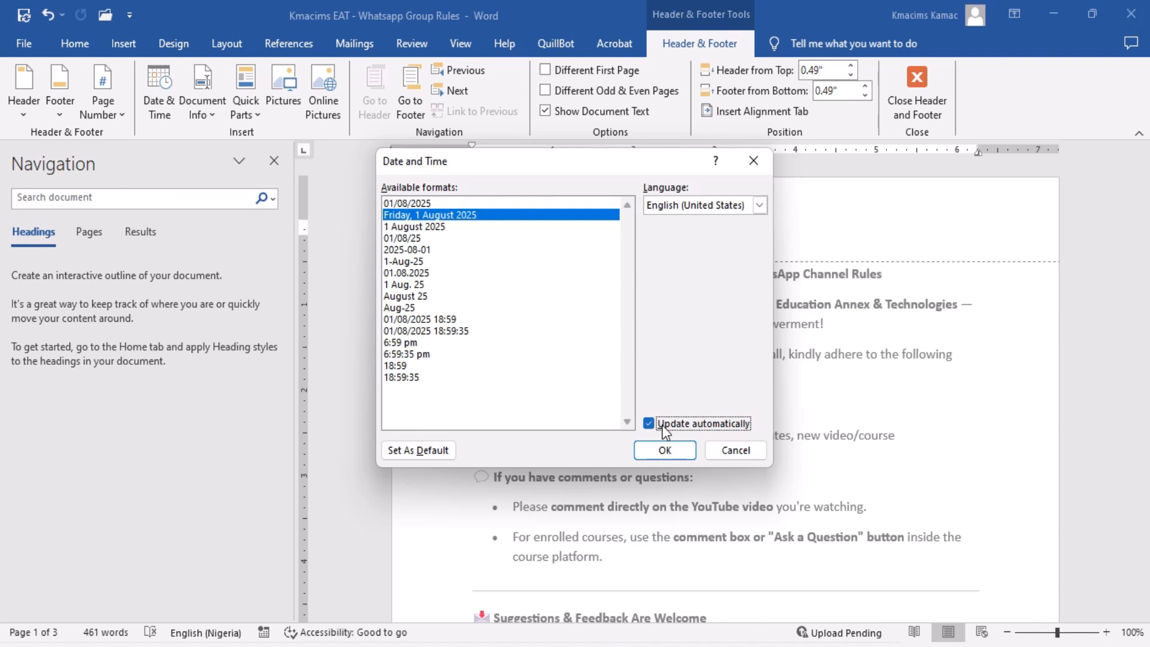
click(665, 450)
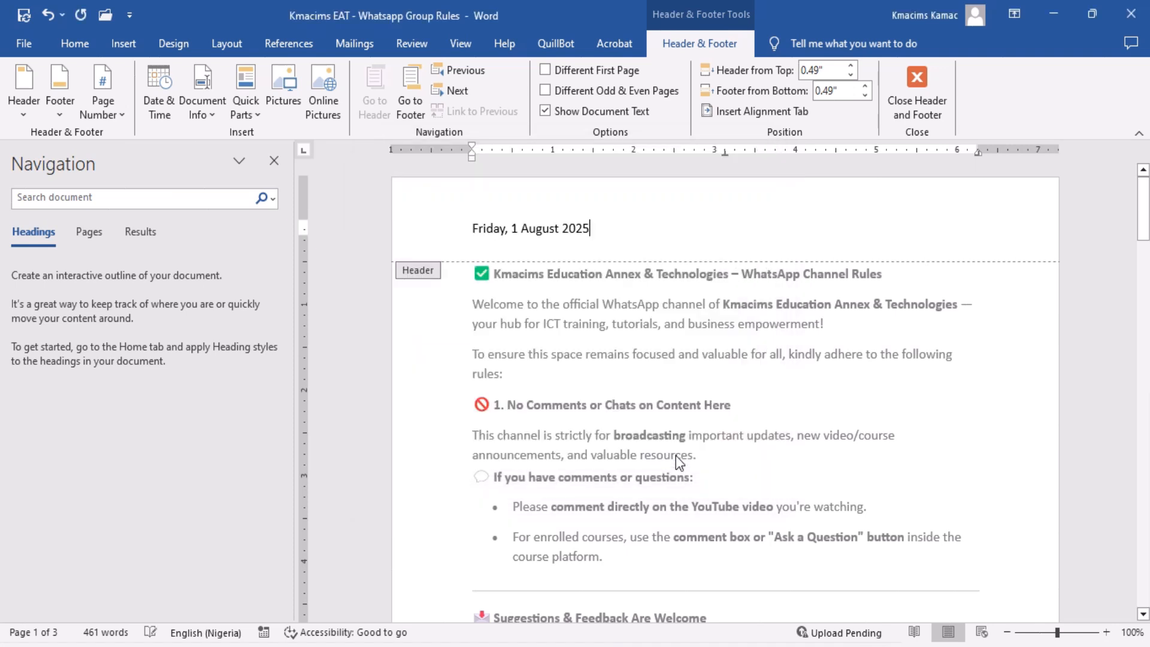
click(1148, 443)
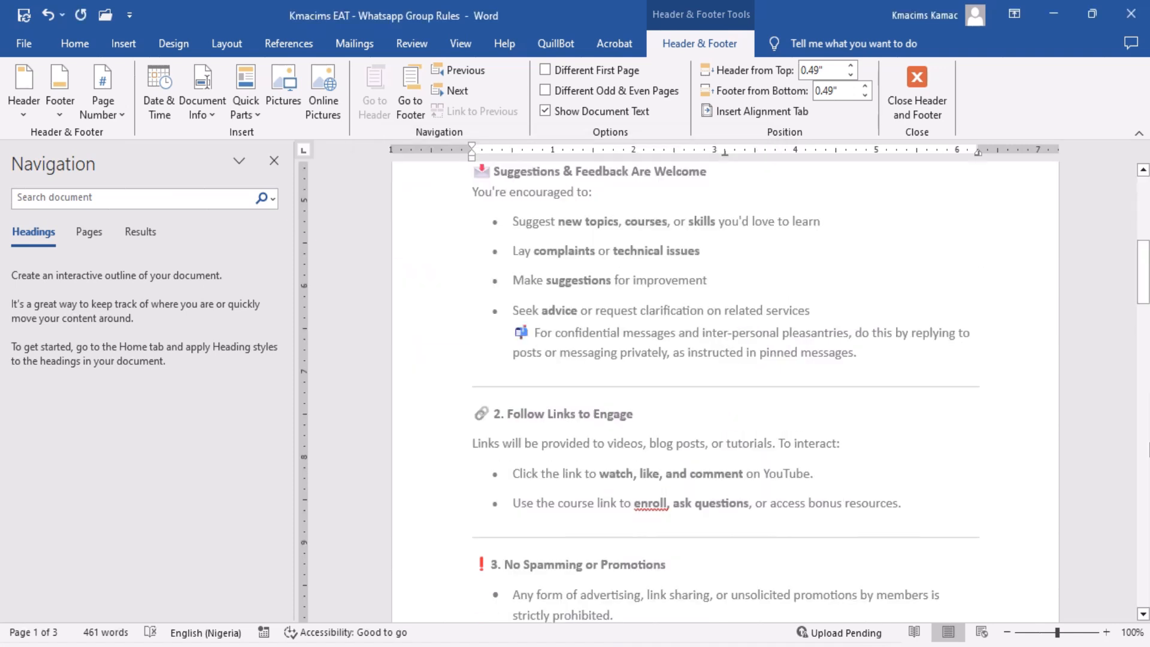
Delete the date "Friday, 1 August 2025" from the second page's header.
click(1148, 443)
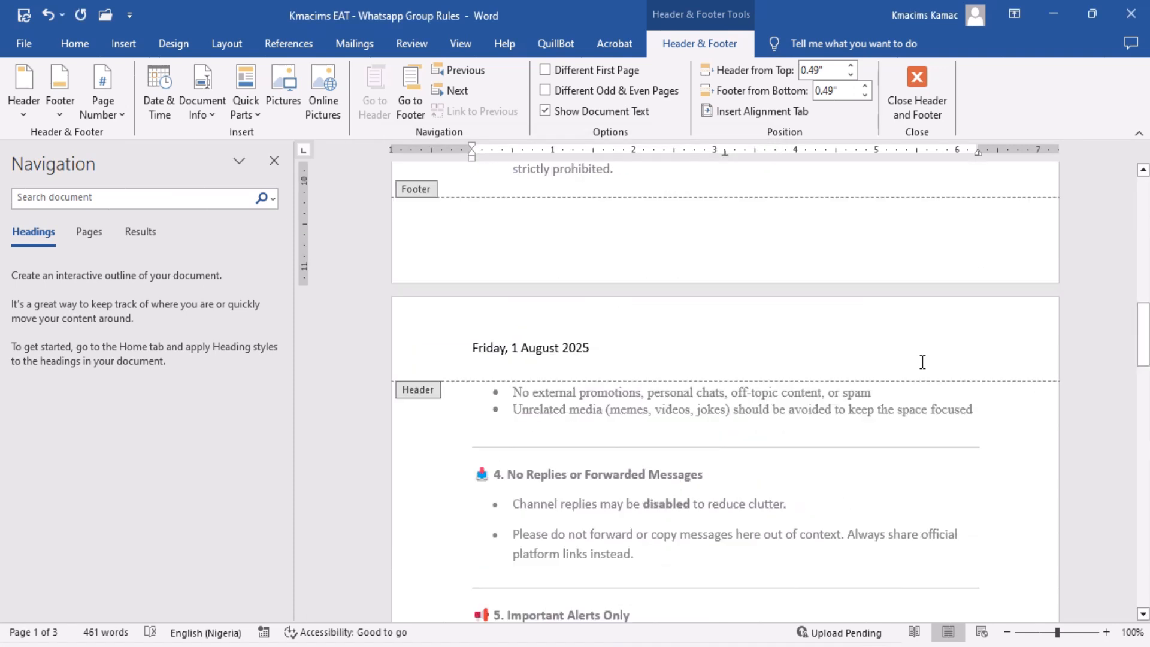
triple_click(754, 344)
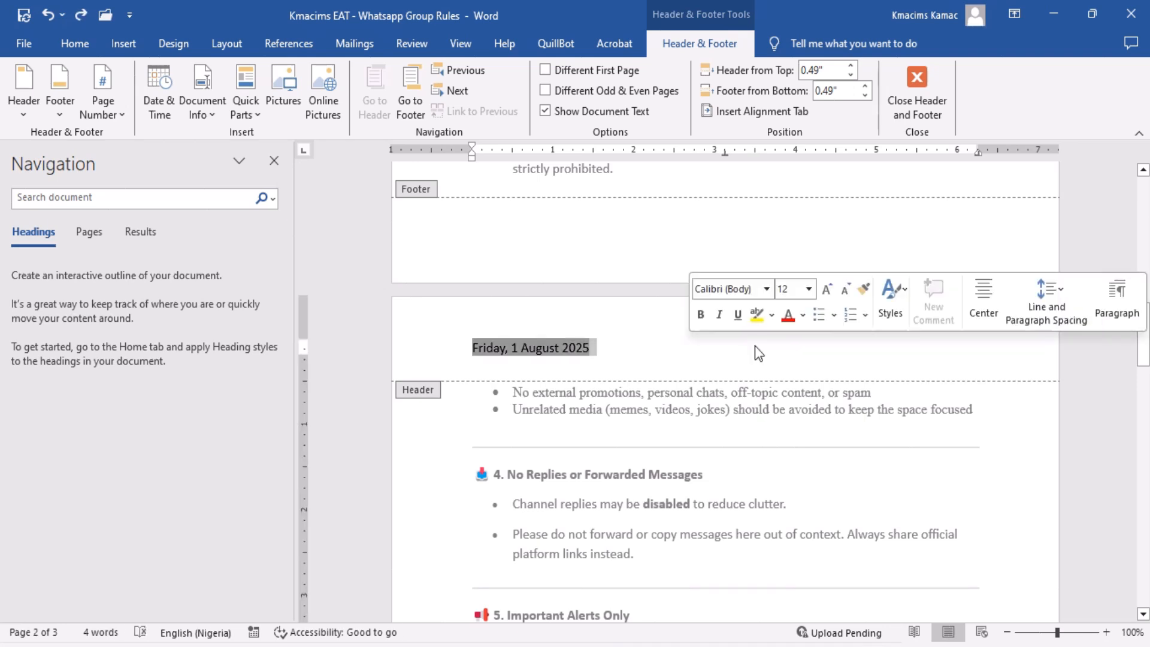
key(BackSpace)
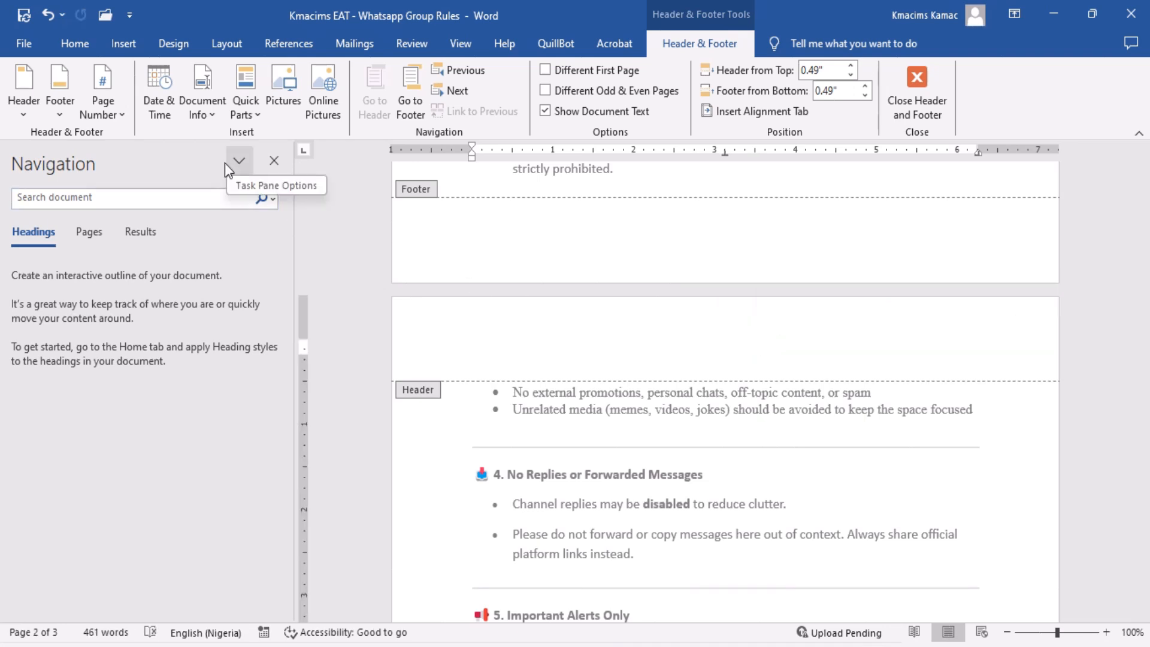
Insert the Author document property in the header and return to the body text.
click(213, 116)
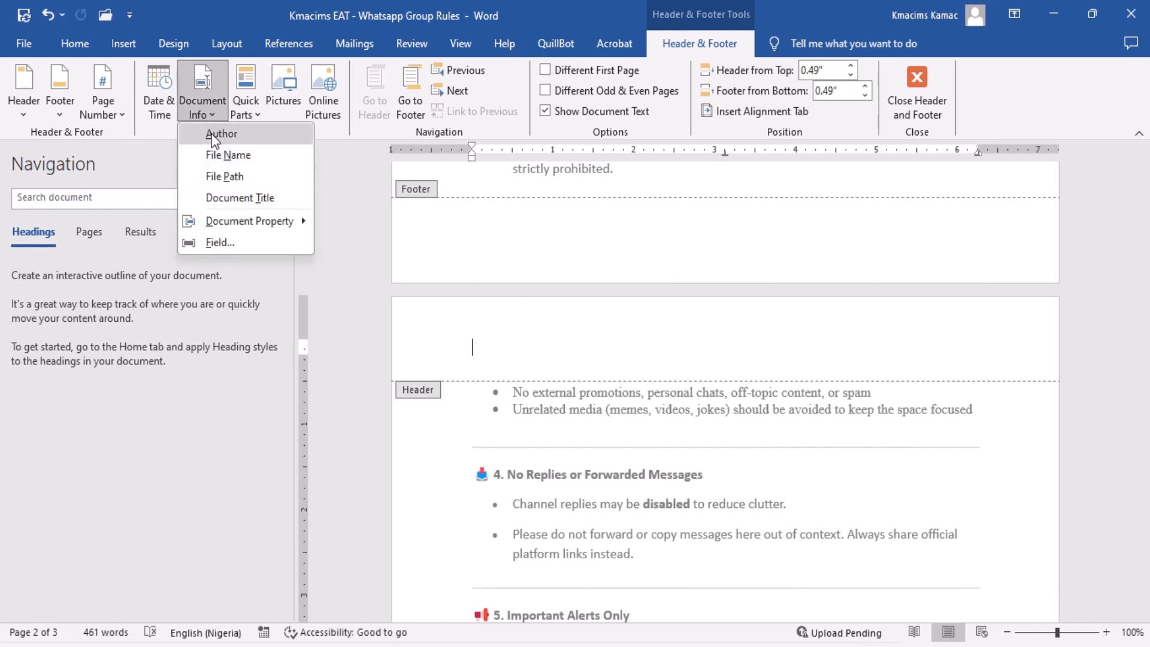
mouse_move(252, 224)
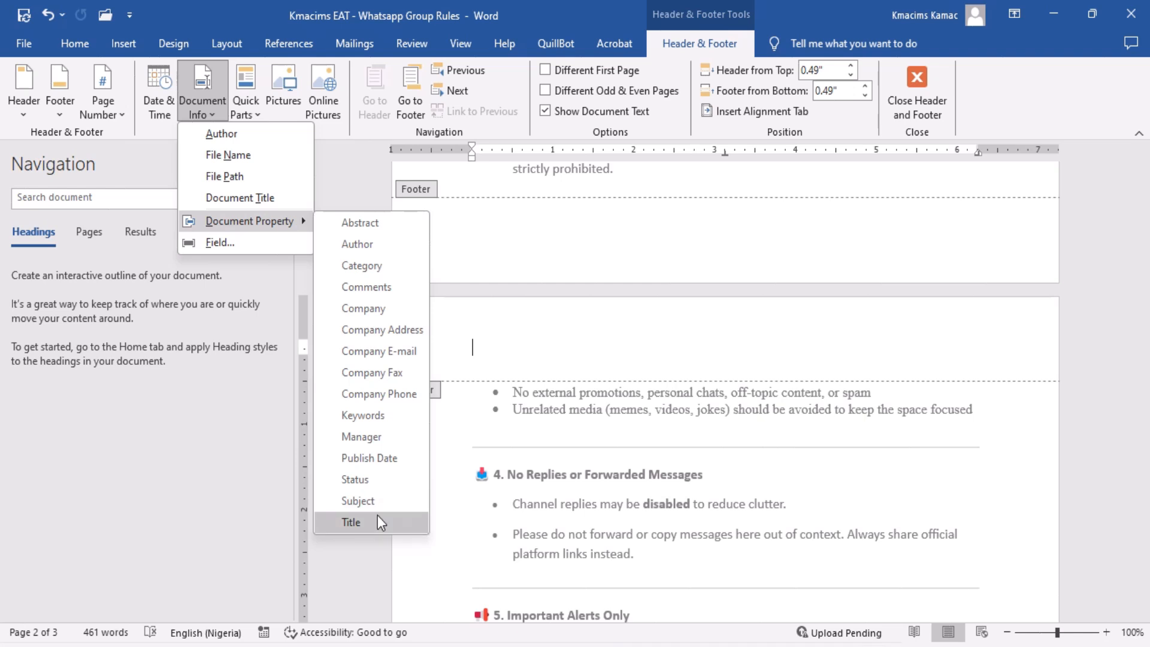
click(380, 249)
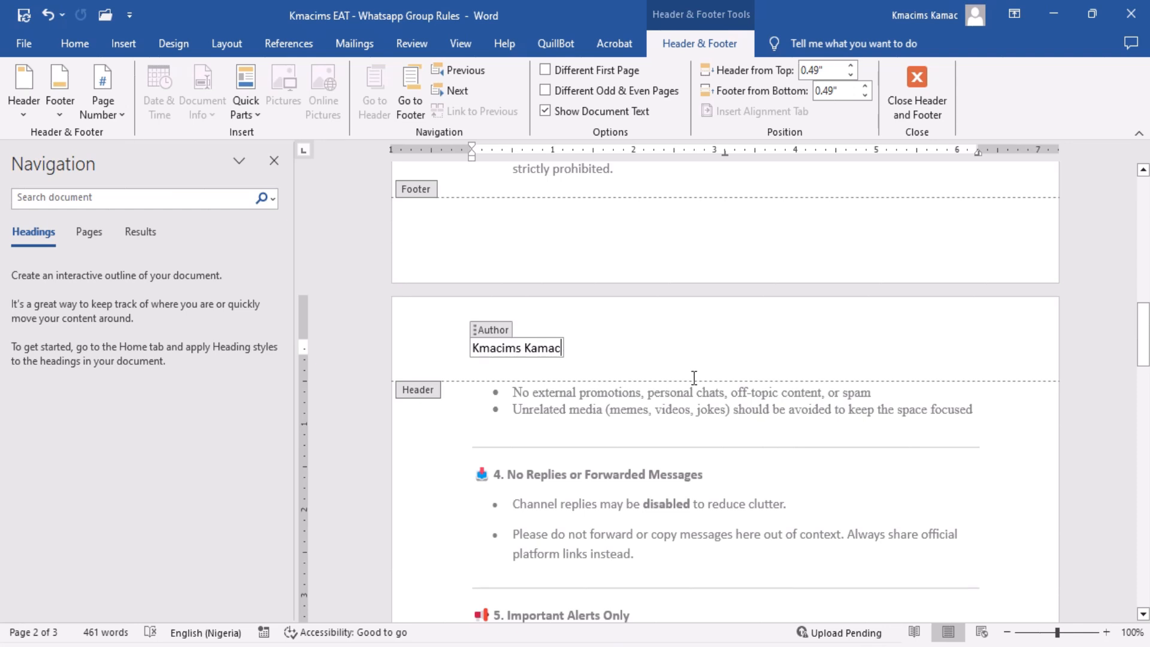
double_click(717, 392)
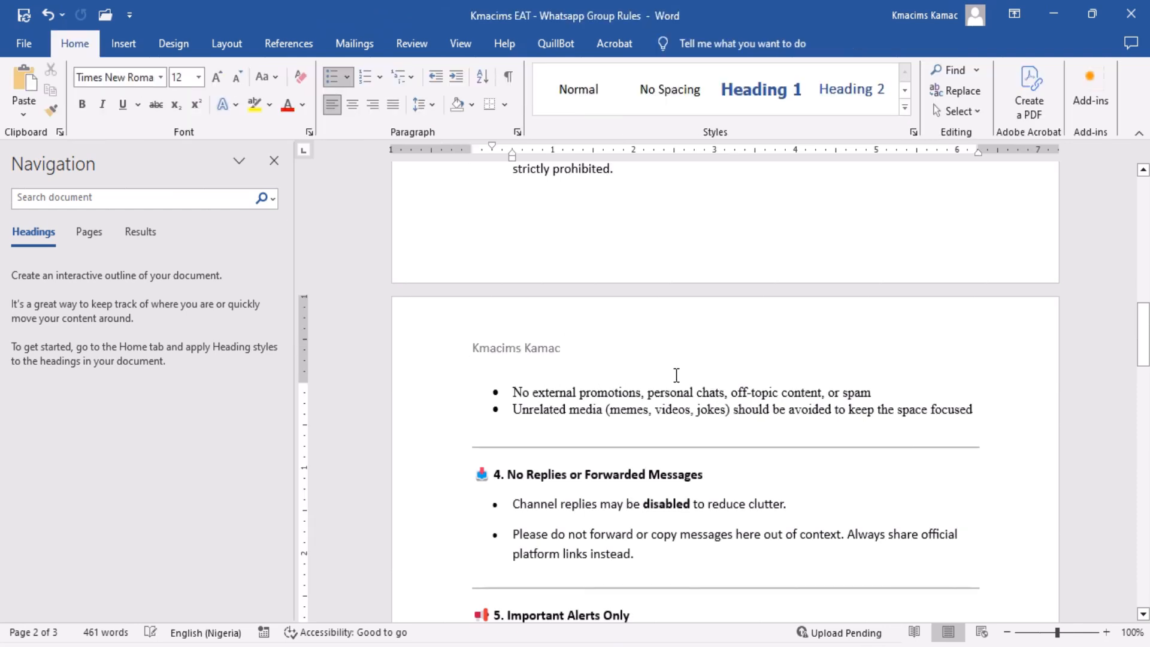
Reopen the second page's header and remove the author property from it.
double_click(642, 353)
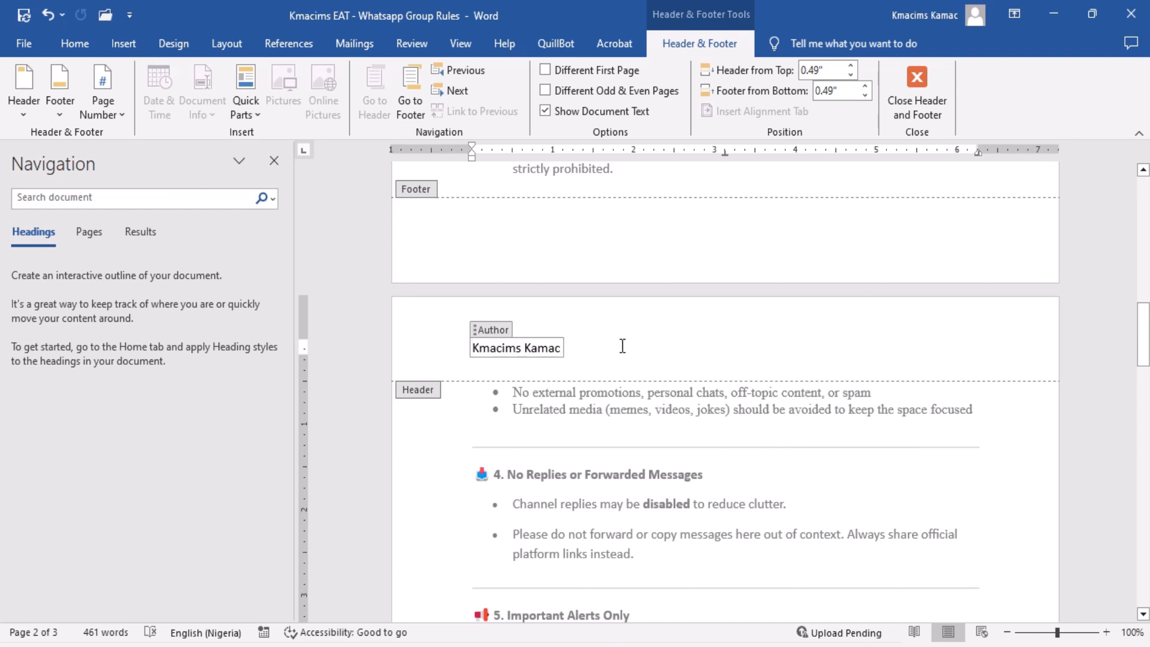
key(BackSpace)
key(BackSpace)
key(BackSpace)
key(BackSpace)
key(BackSpace)
key(BackSpace)
key(BackSpace)
key(BackSpace)
key(BackSpace)
key(BackSpace)
key(BackSpace)
key(BackSpace)
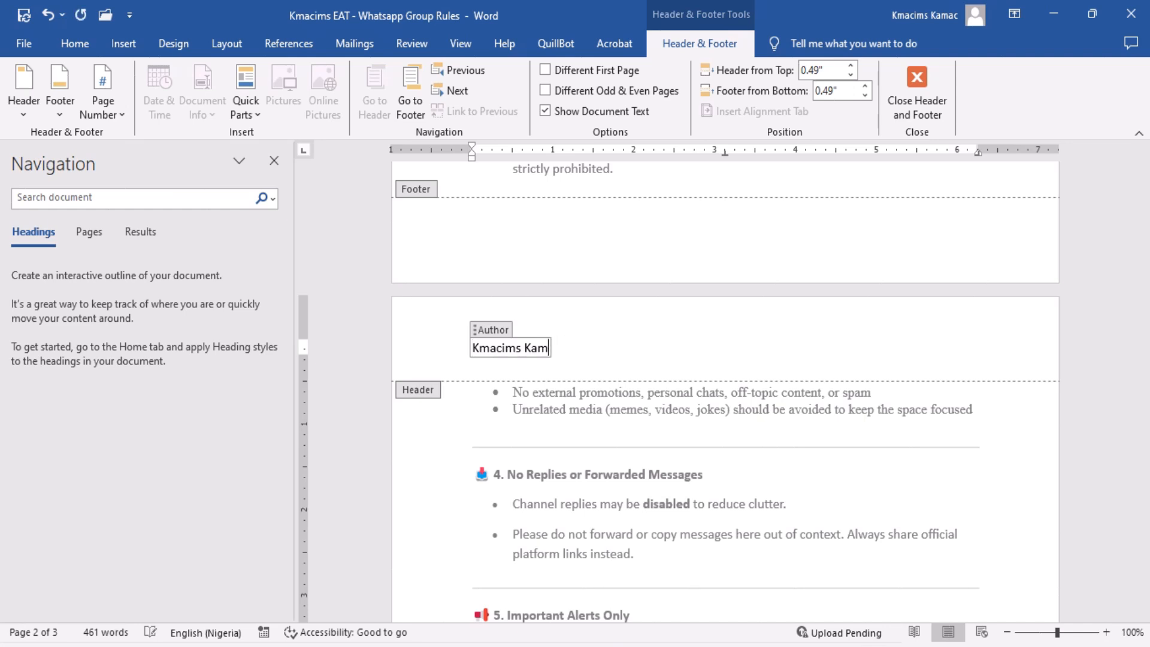
key(BackSpace)
key(BackSpace)
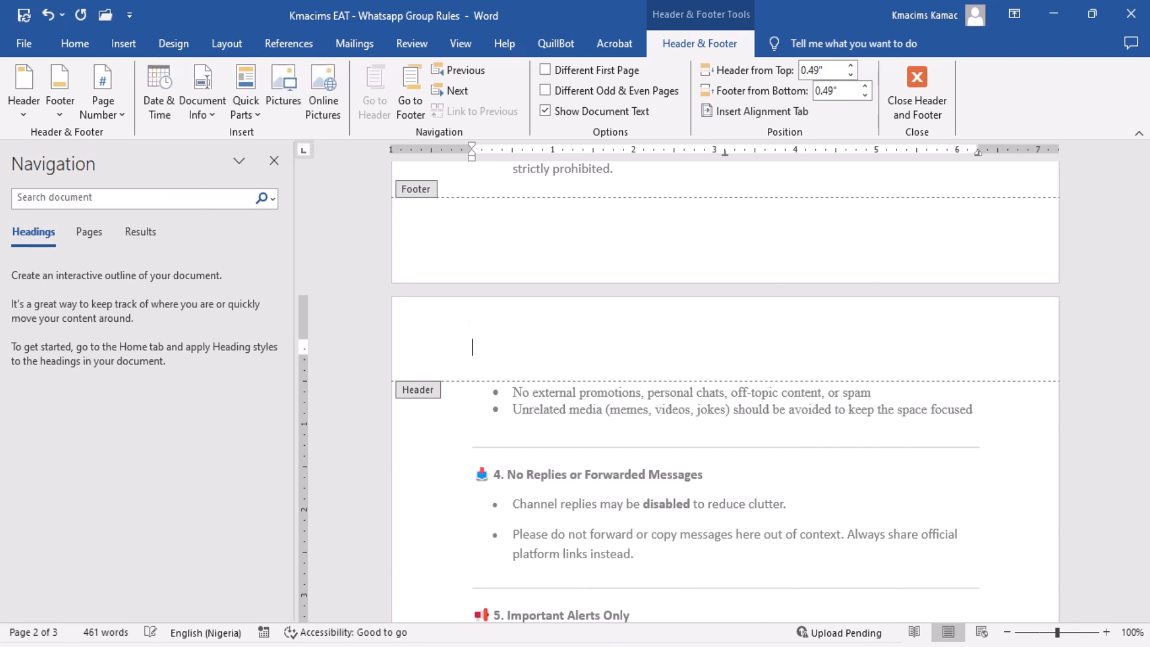
key(Escape)
key(ctrl+z)
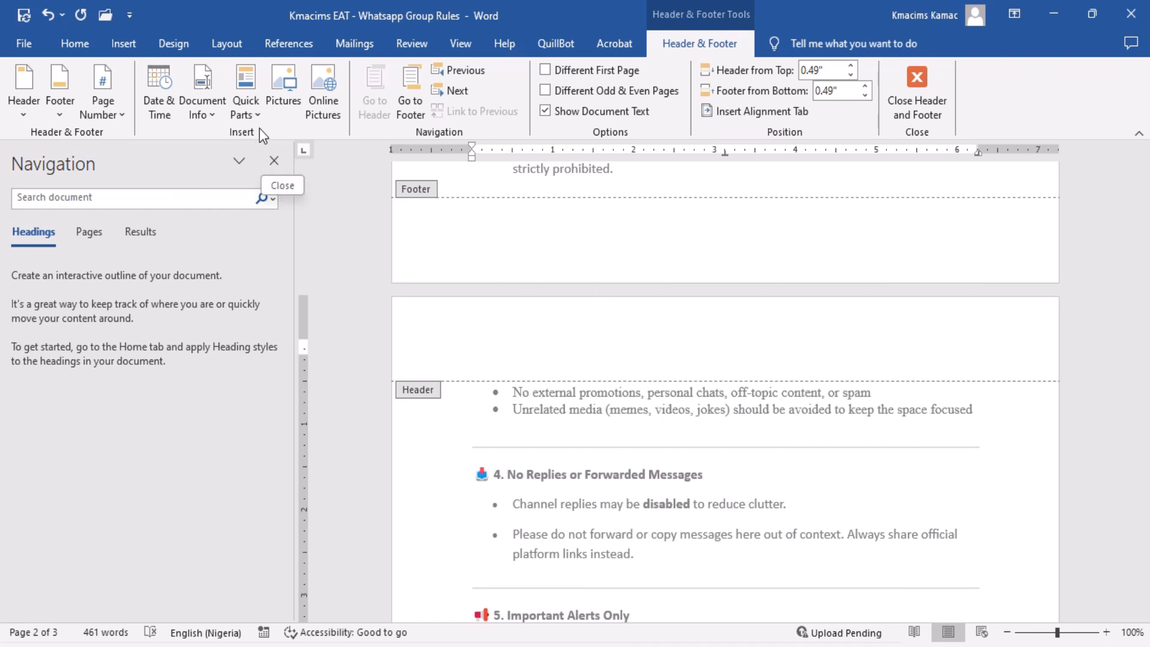
Insert the 500 x 500 hexagonal K logo picture in the header and shrink it to about 0.44" by 0.44".
click(275, 93)
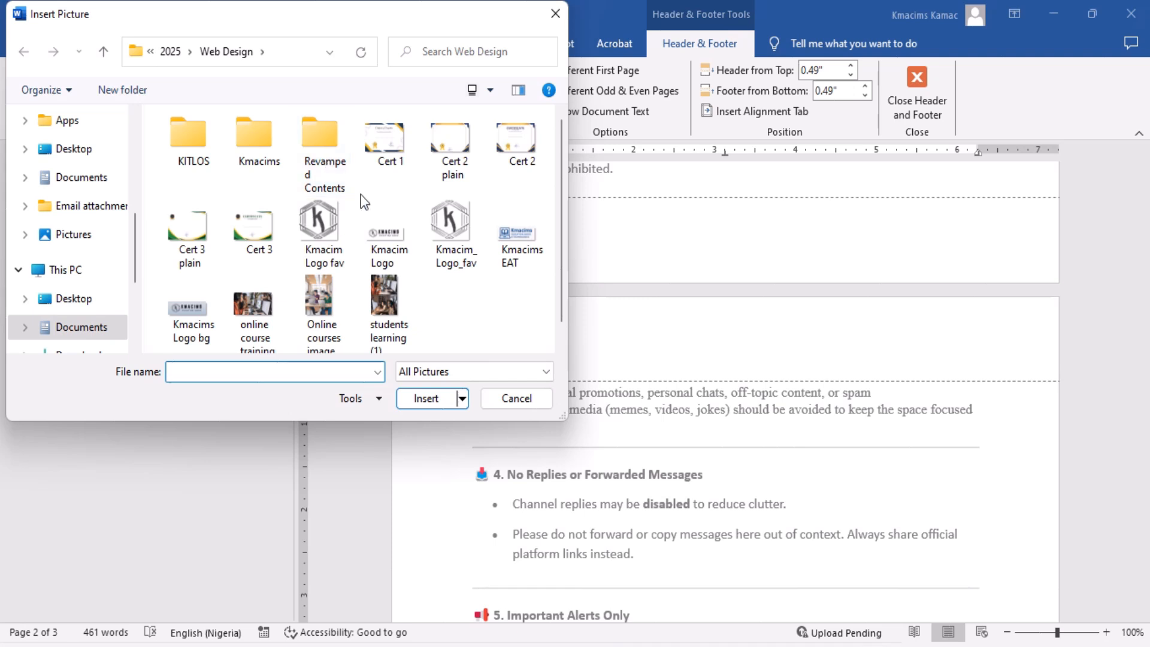
double_click(458, 239)
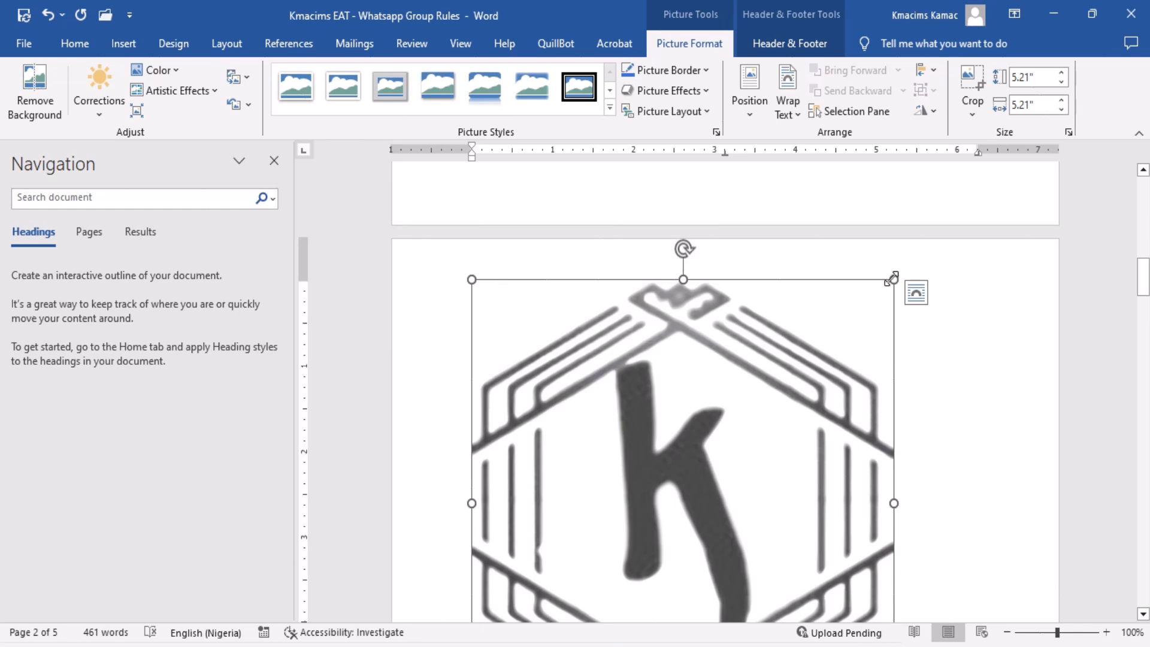
drag(892, 277, 683, 479)
drag(614, 525, 507, 277)
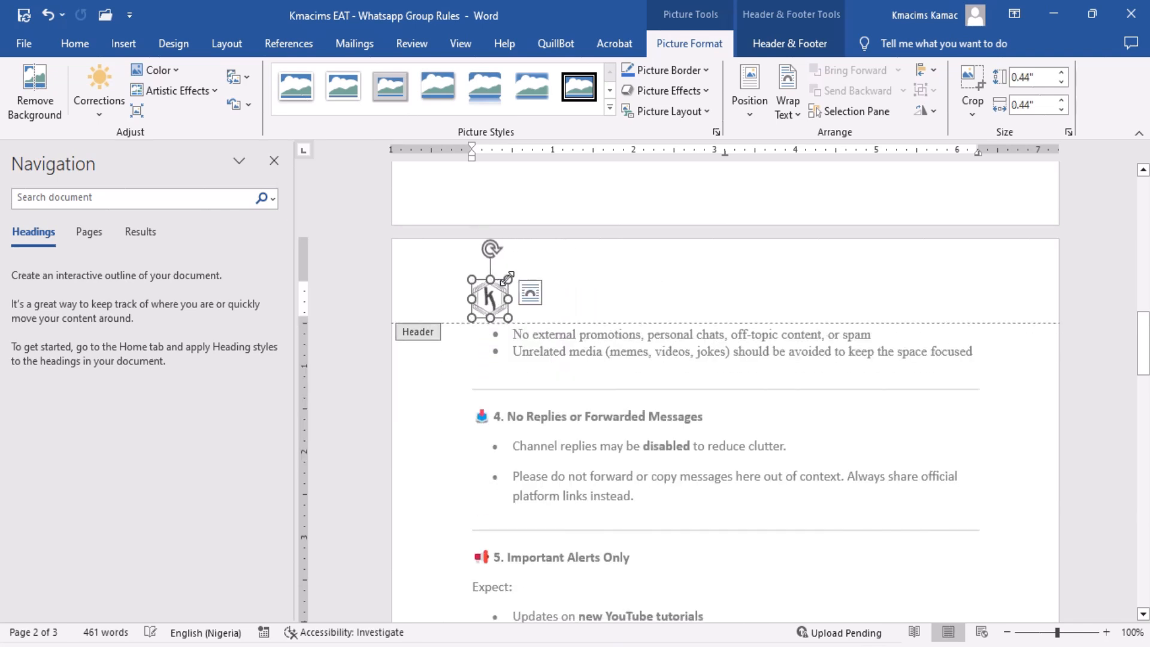
click(605, 298)
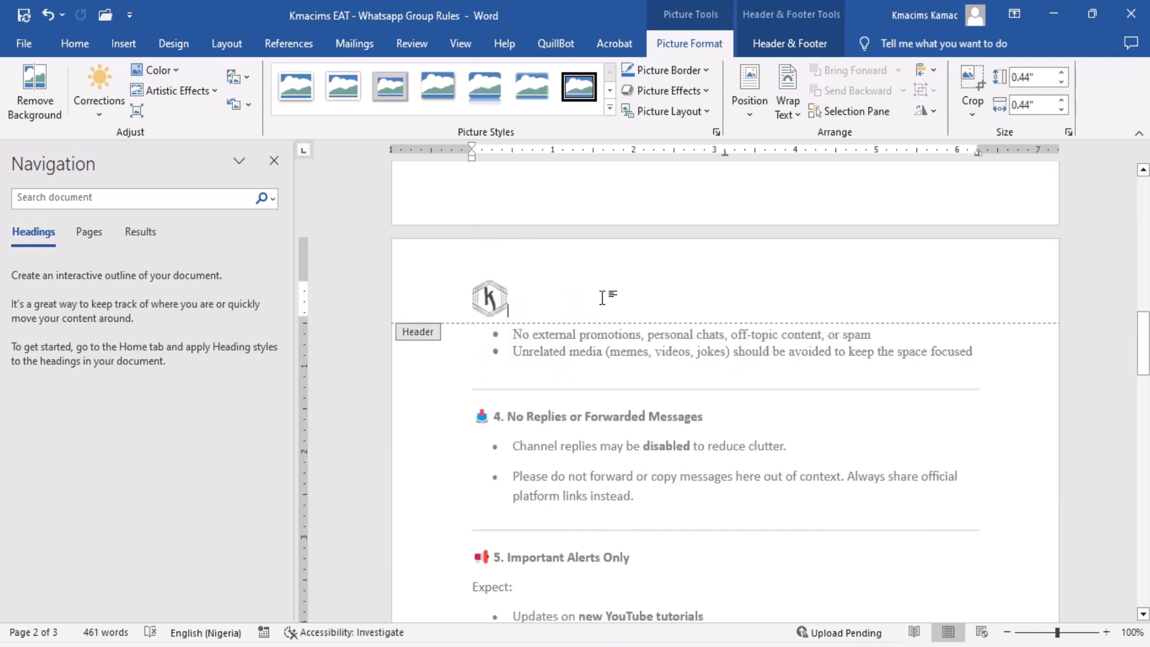
Enter "Confidential" in the first page's footer and advance past the centre tab stop to the right one.
click(685, 190)
key(Up)
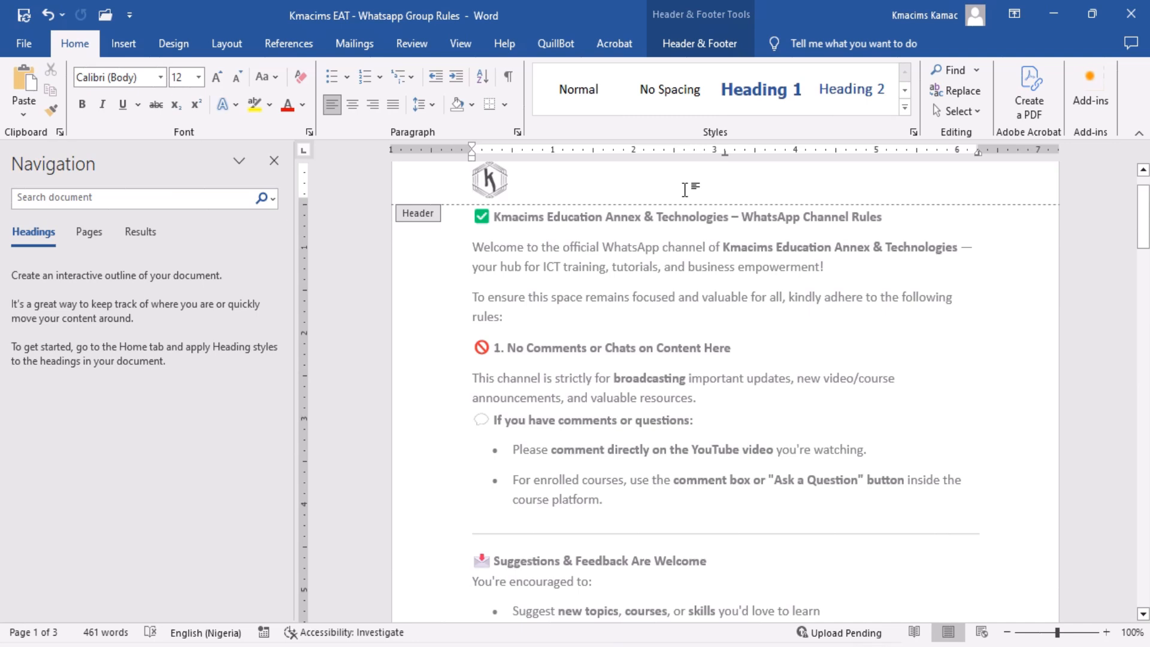
key(Down)
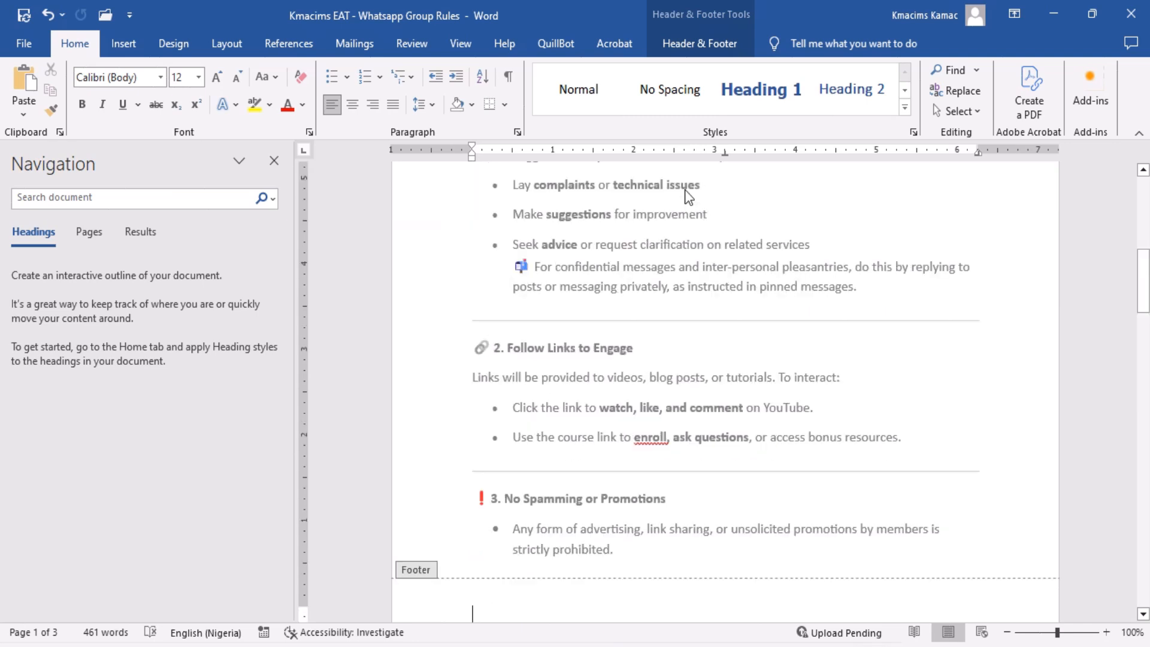
text(Confid)
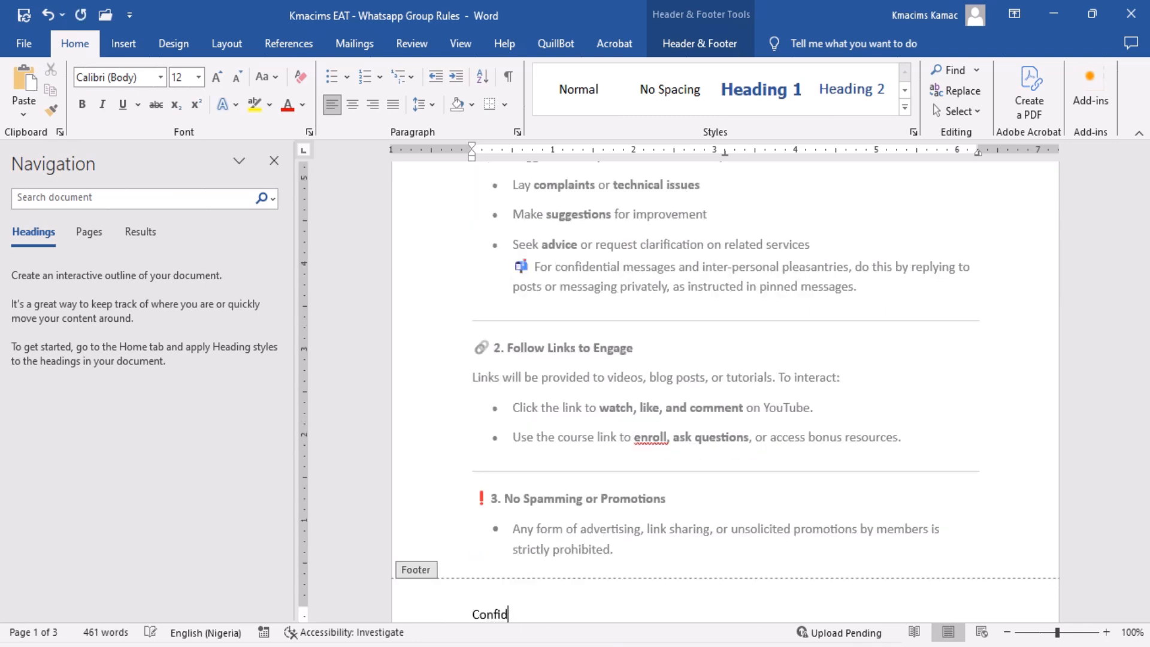
text(ential)
key(Tab)
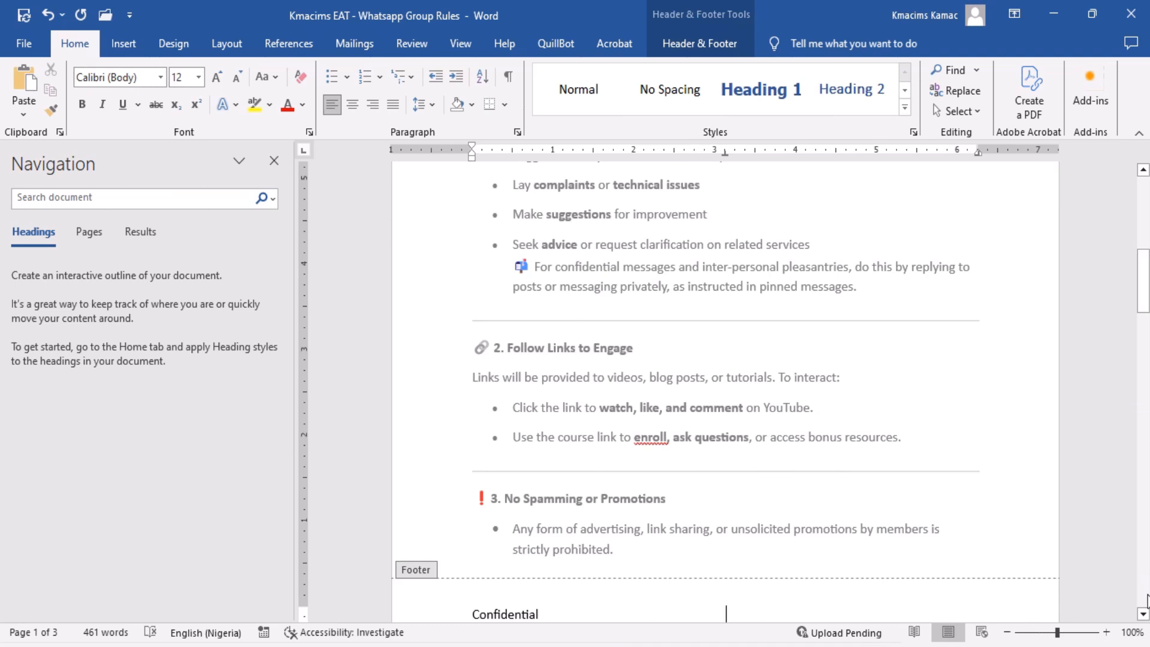
click(1143, 613)
click(1142, 614)
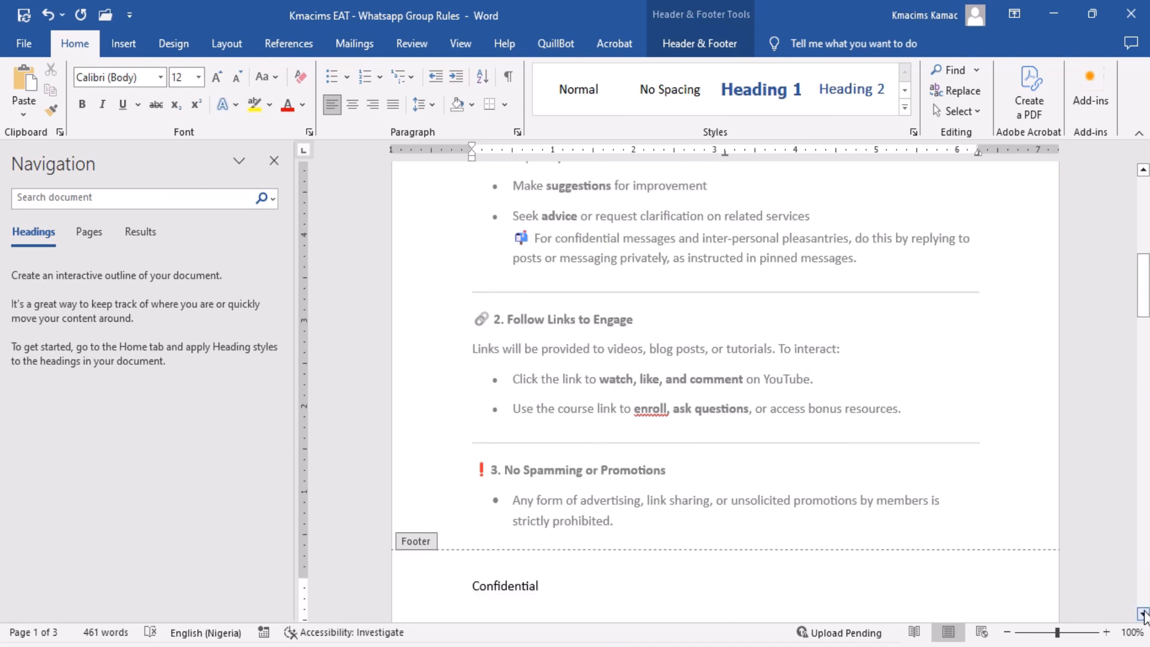
key(Tab)
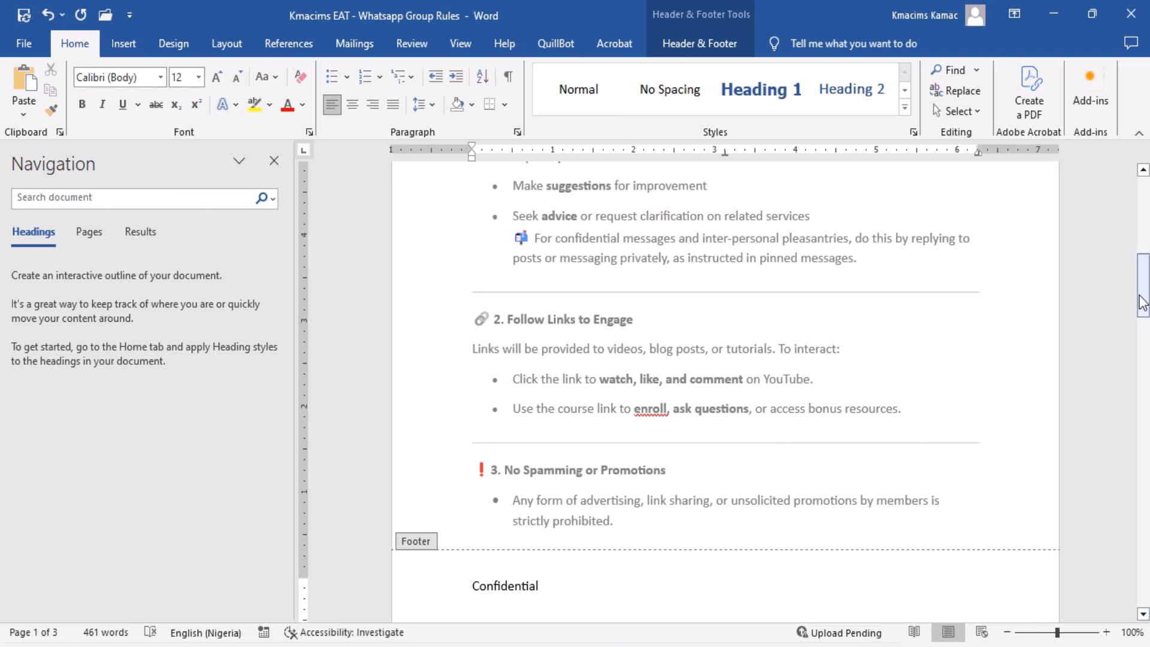
Check the logo in the first page's header and close header and footer editing.
drag(1144, 297, 1144, 221)
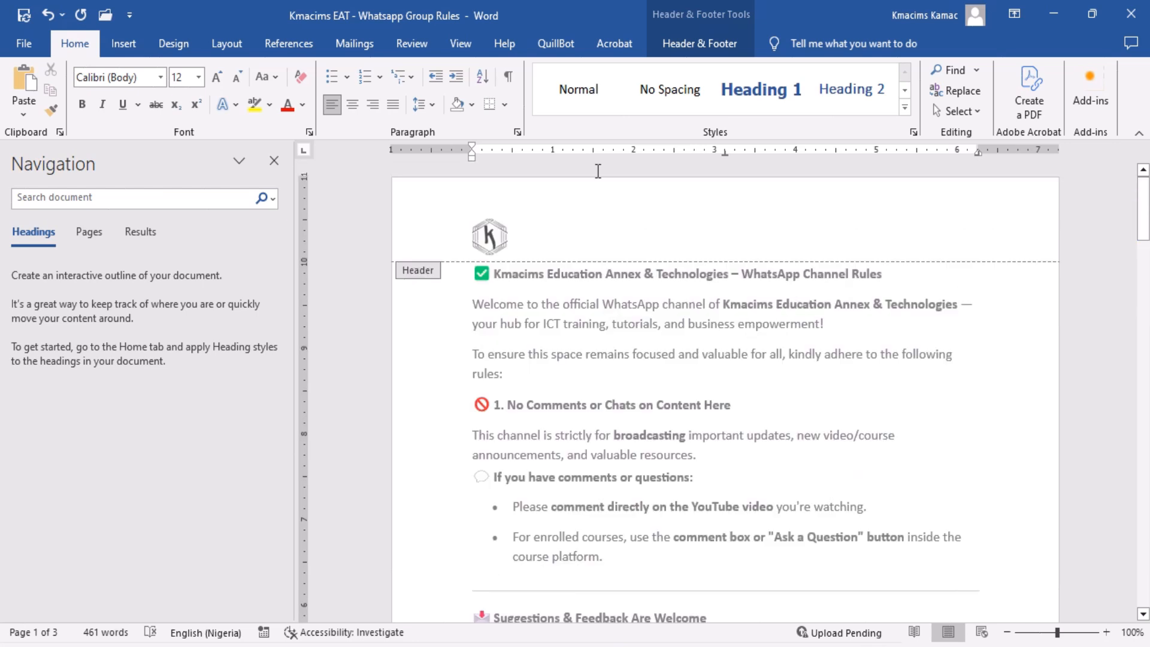
click(686, 43)
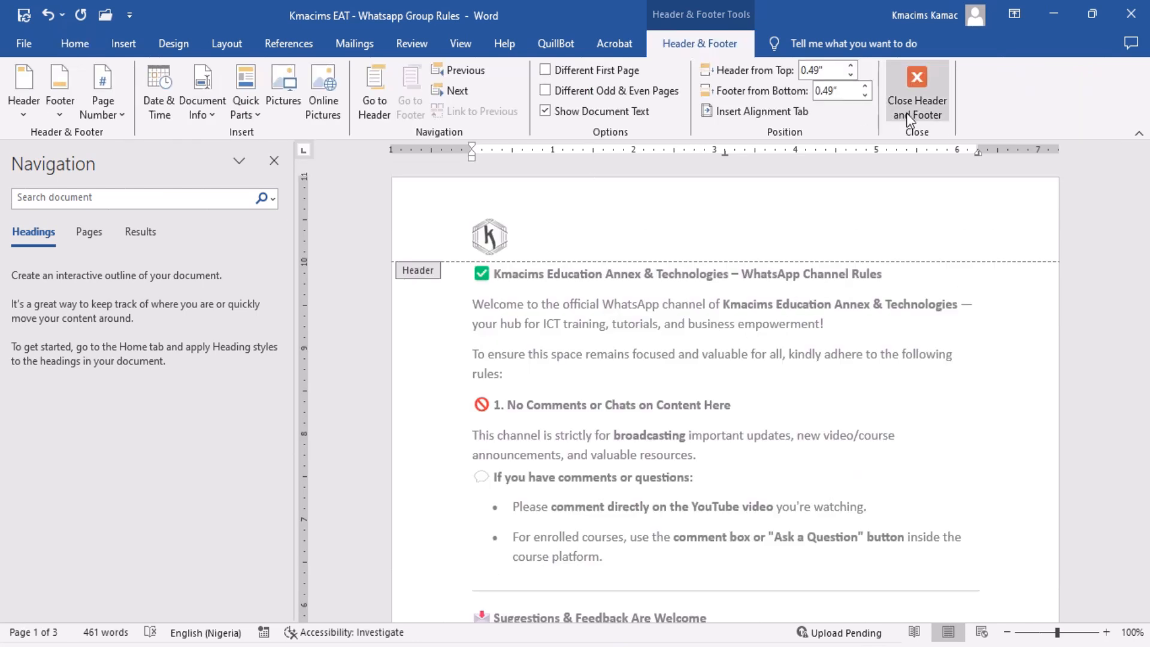
click(915, 97)
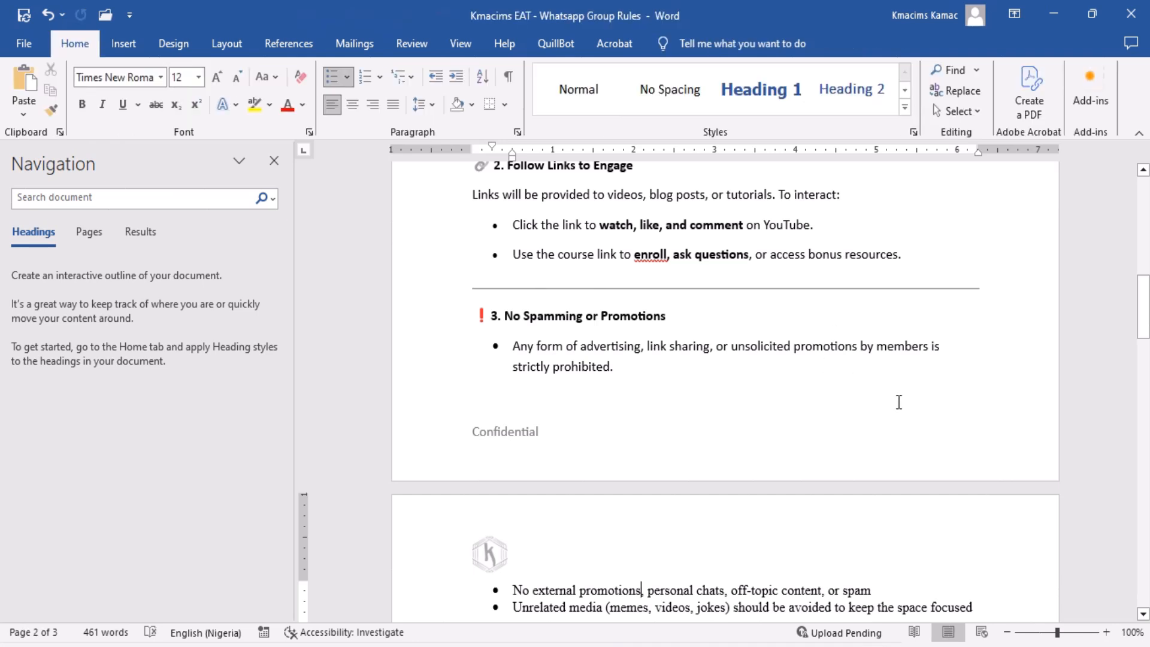
Reopen the first page's footer for editing and return to the body text.
double_click(859, 426)
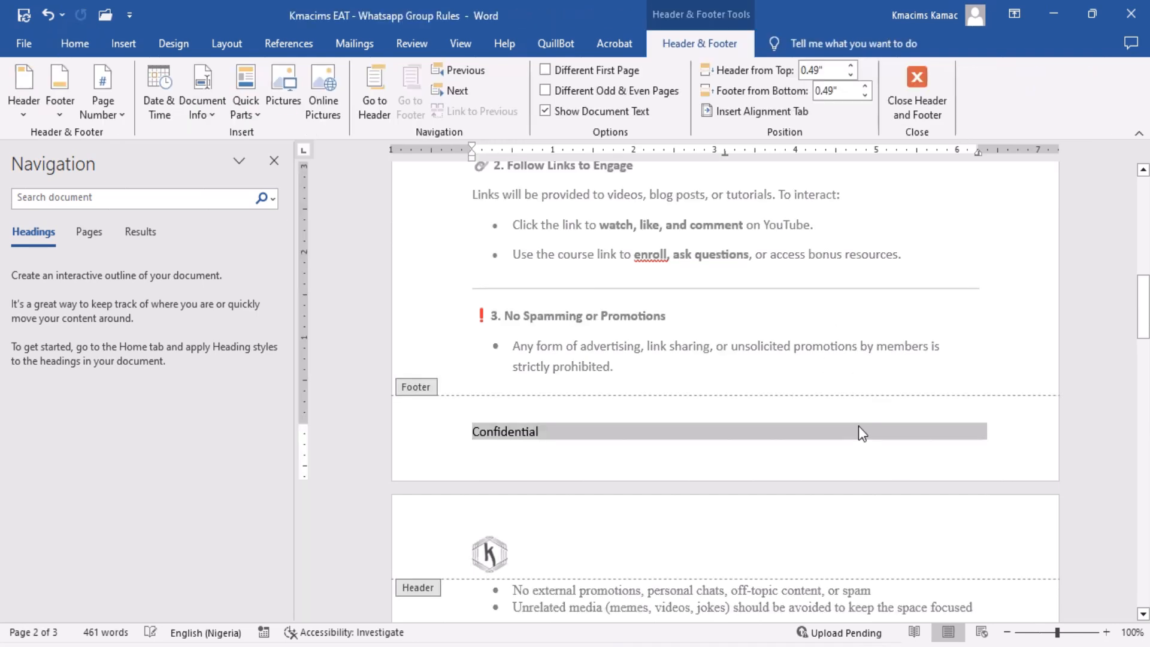
click(818, 434)
triple_click(778, 252)
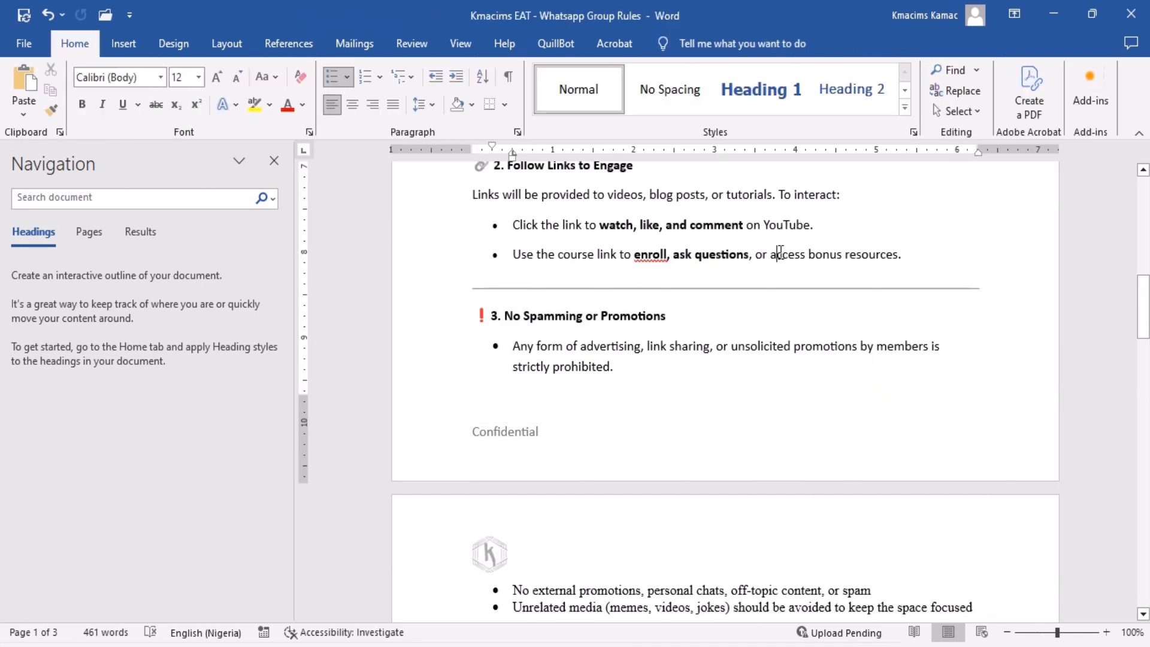
click(823, 291)
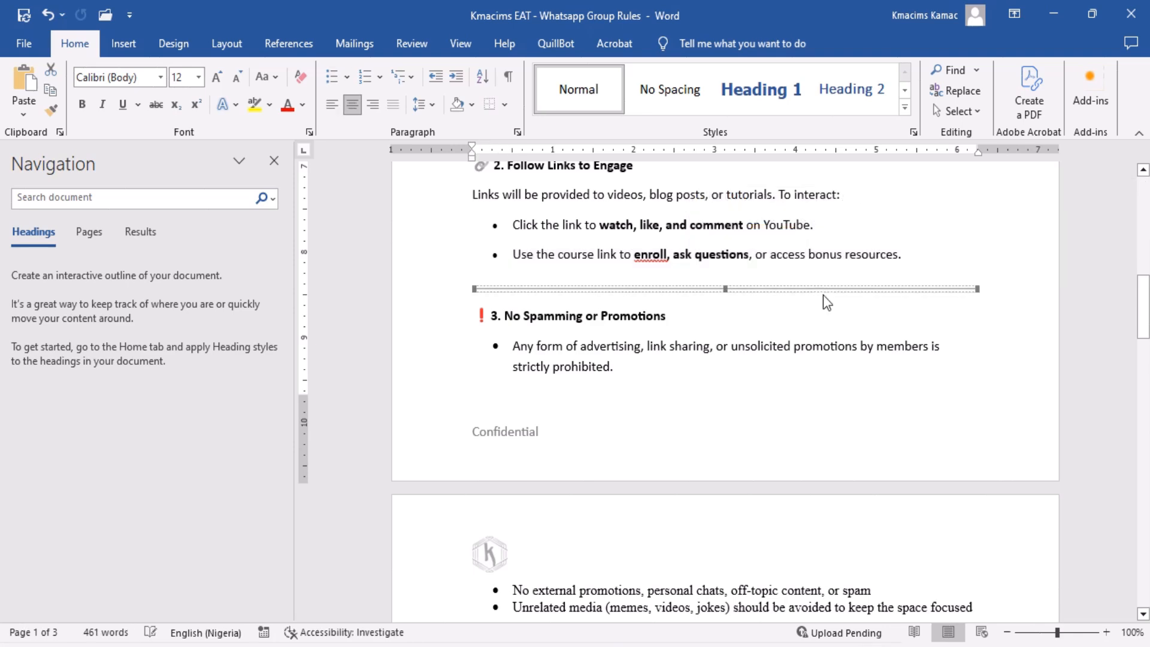
click(827, 318)
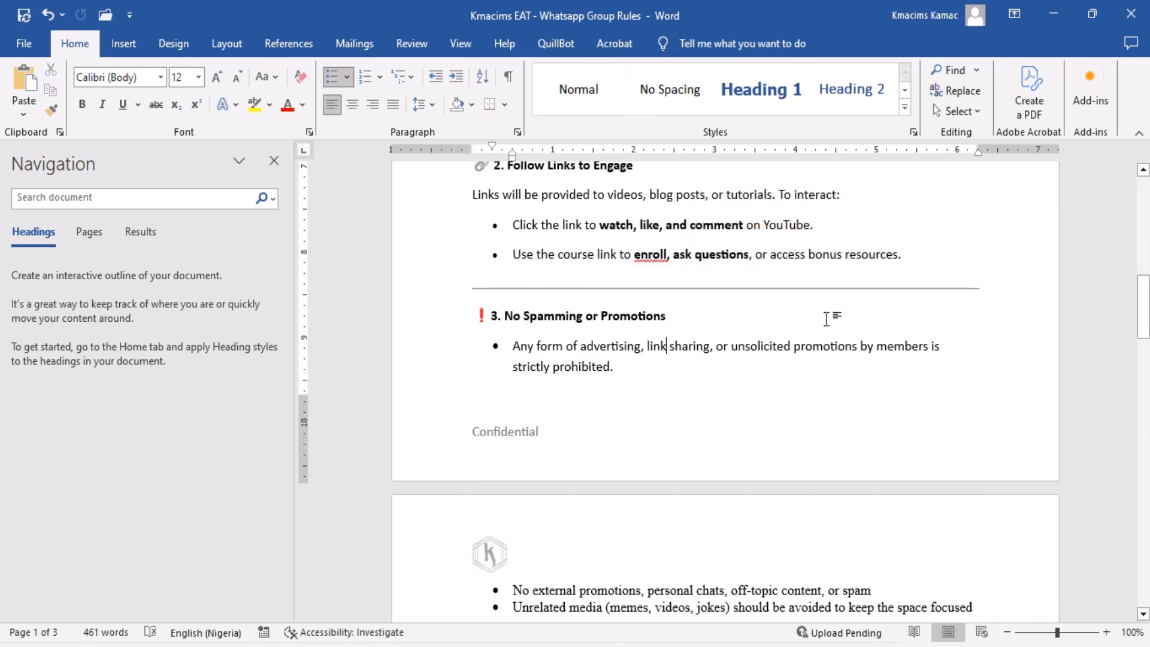
Open the second page's footer for editing.
scroll(827, 319, down, 12)
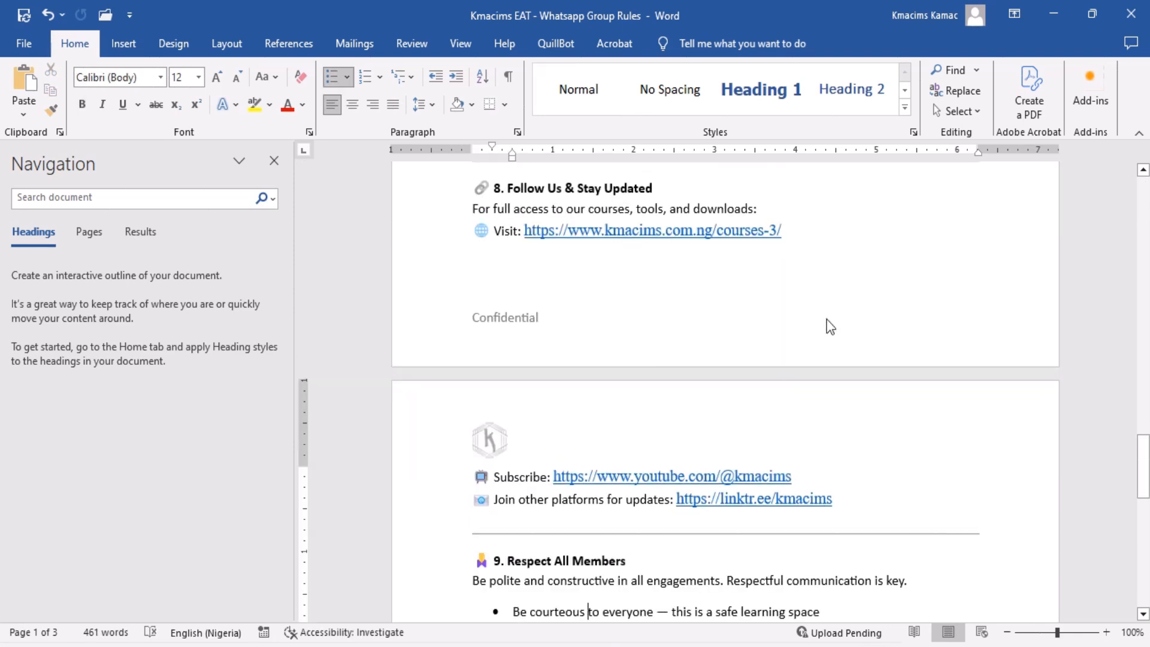
double_click(827, 324)
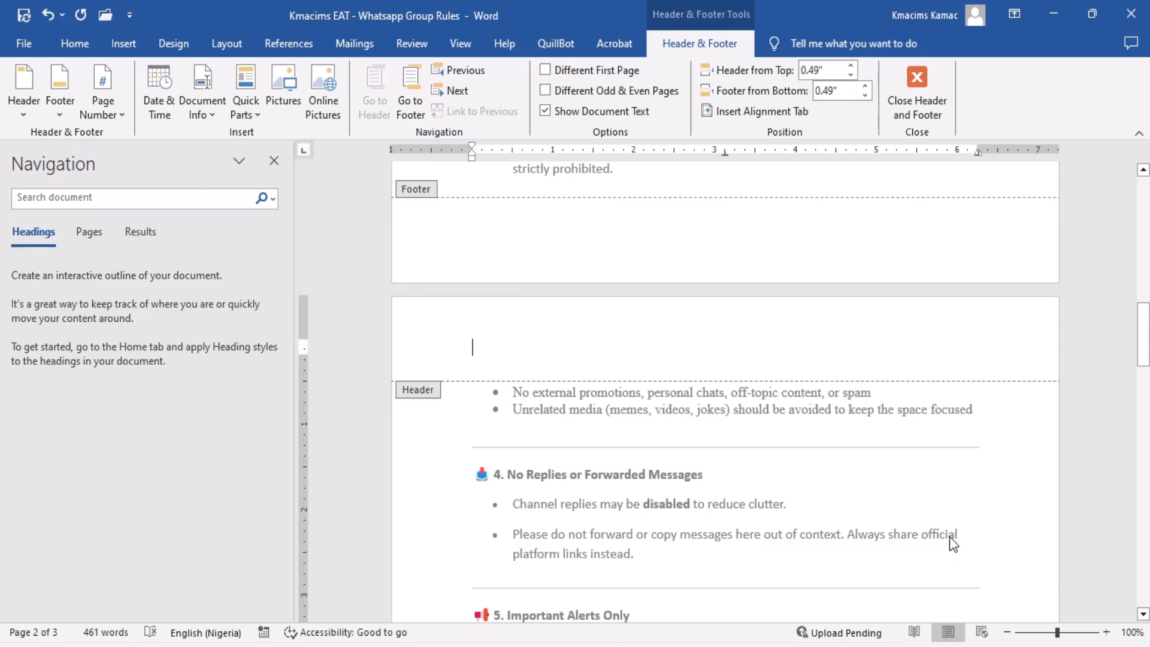